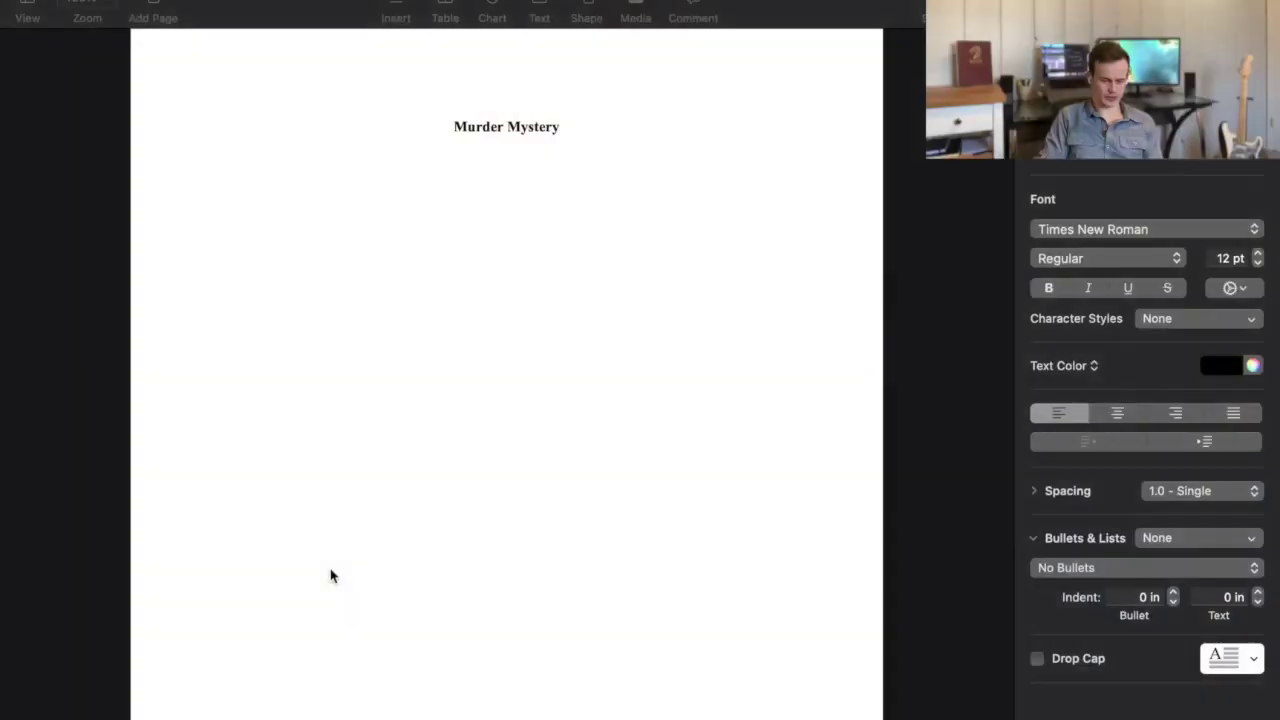
# Write "Mother kills daughter" under the Murder Mystery title, followed by a dashed list with "Mother is evil" and "People are freaking out".
pyautogui.click(260, 549)
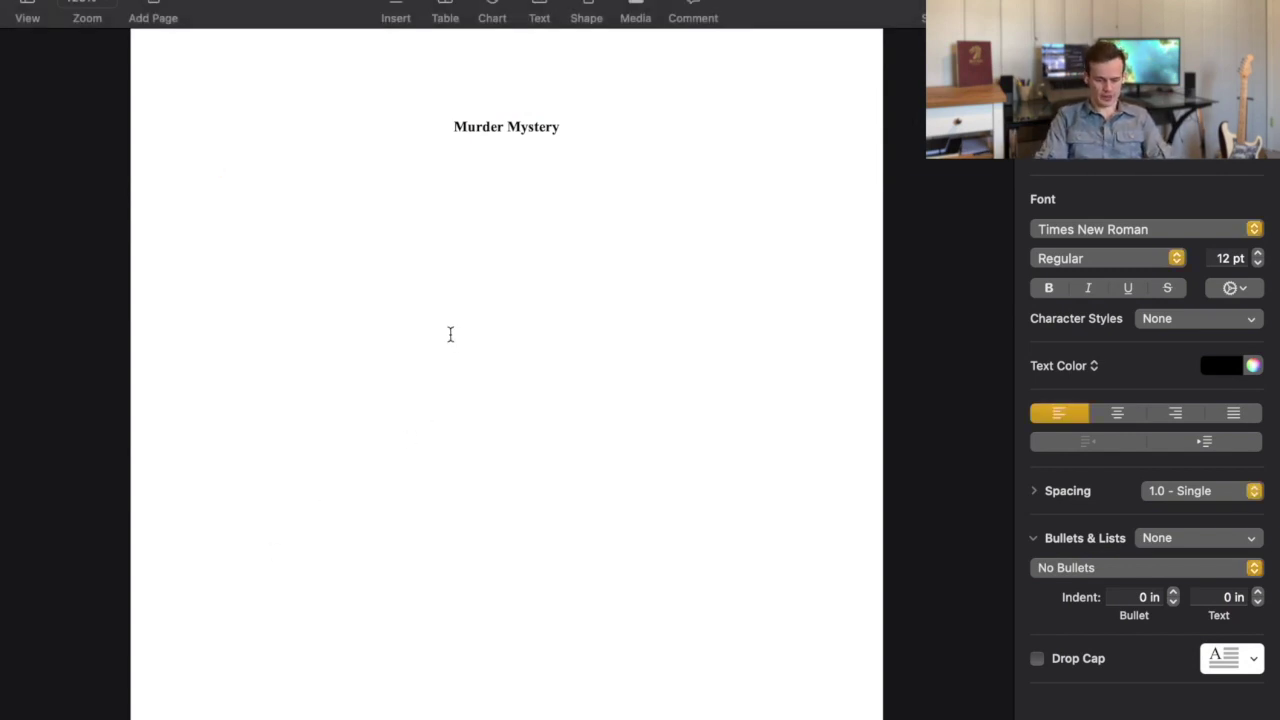
pyautogui.write('Mother kills daughter')
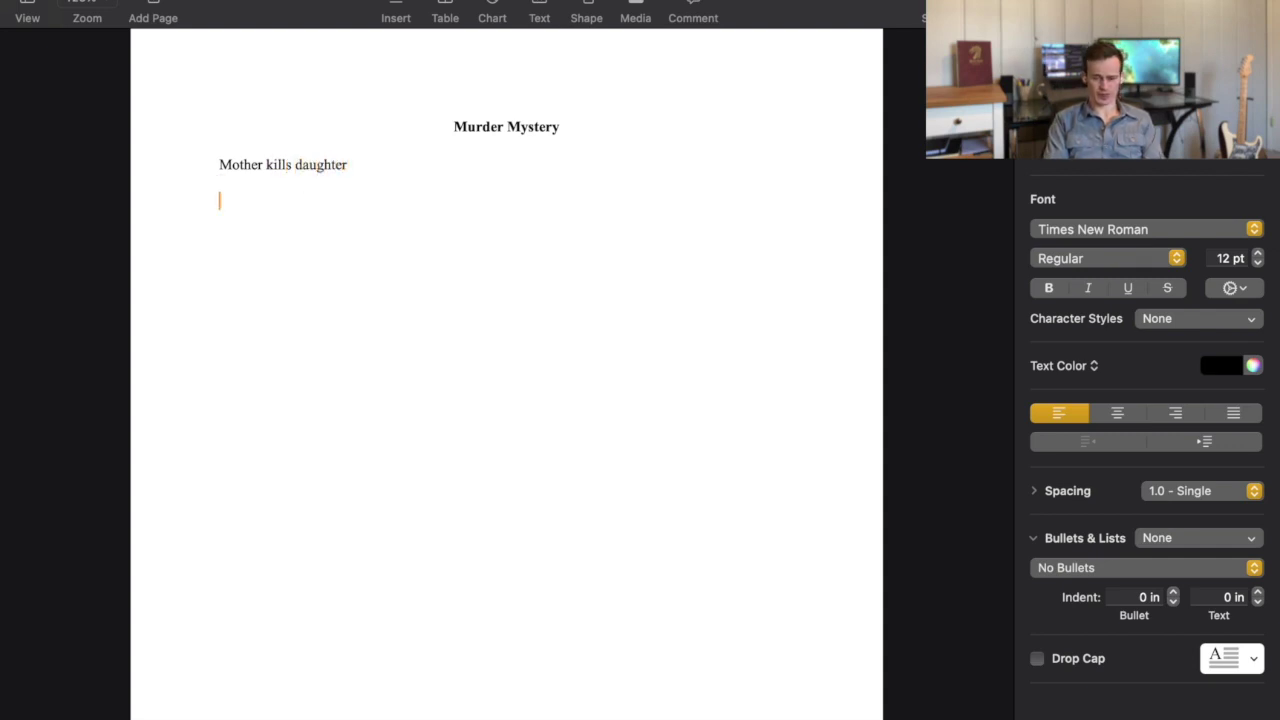
pyautogui.press('super+Tab')
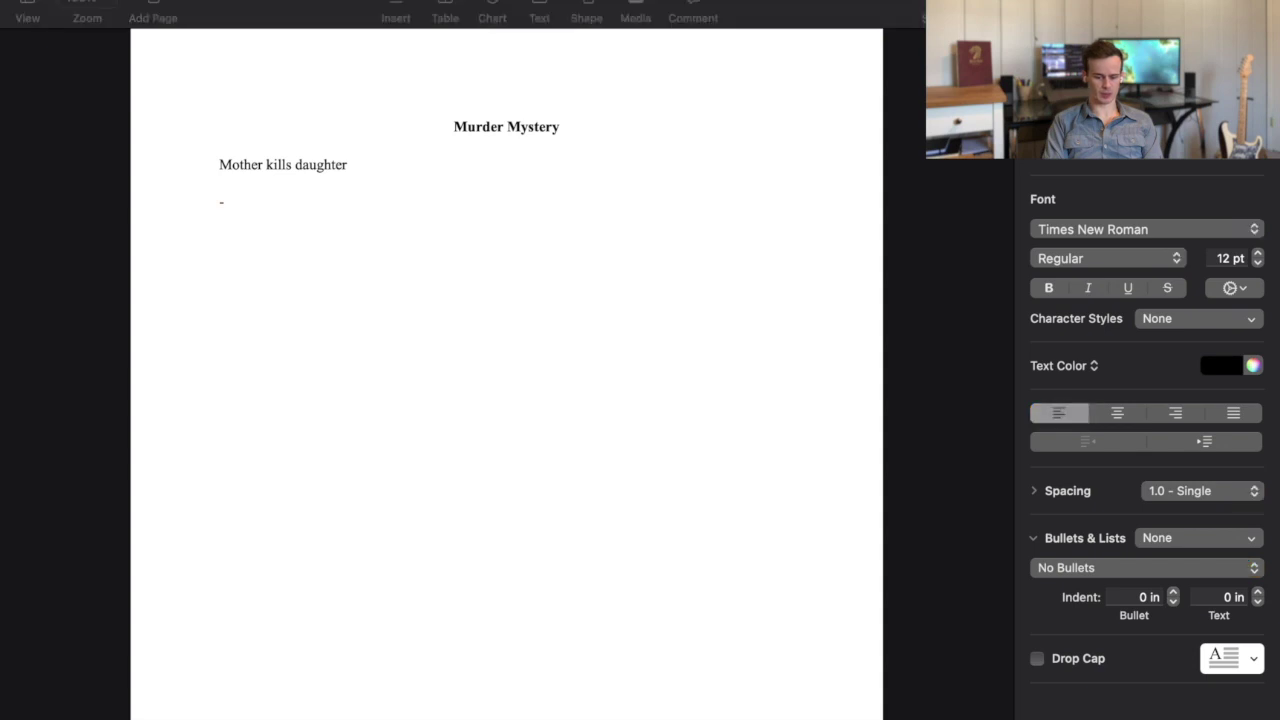
pyautogui.click(641, 611)
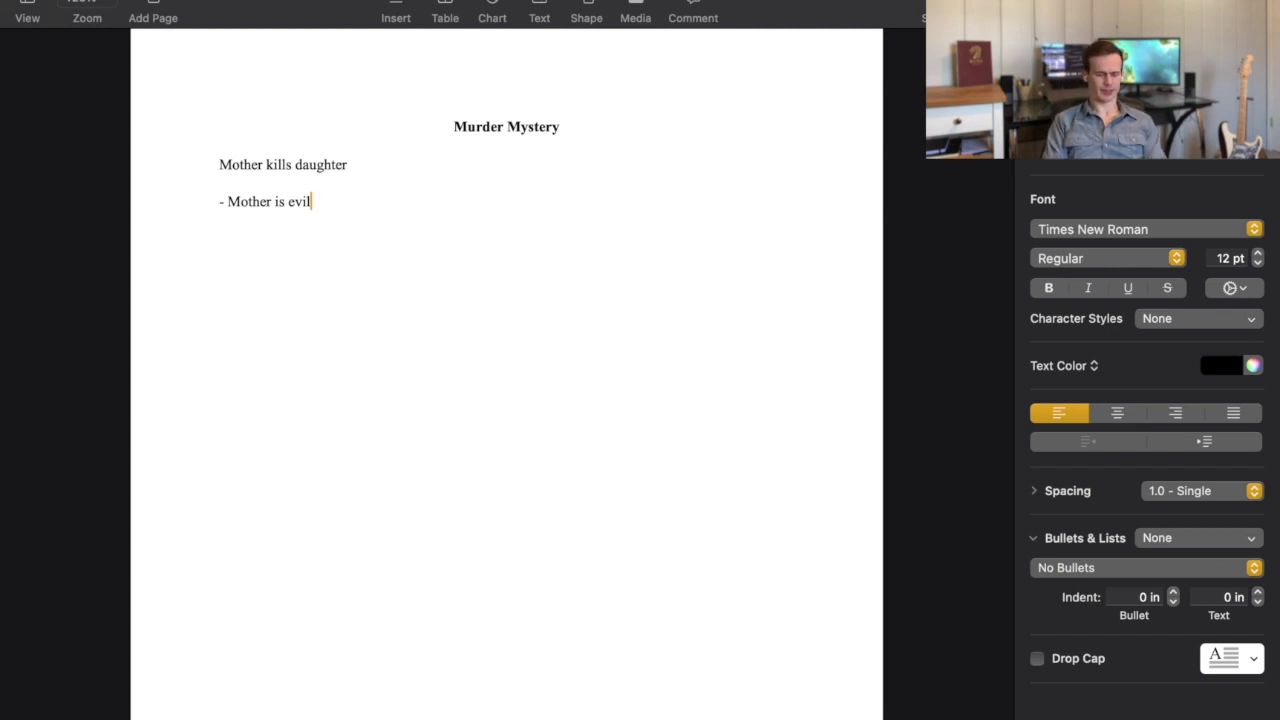
pyautogui.press('Return')
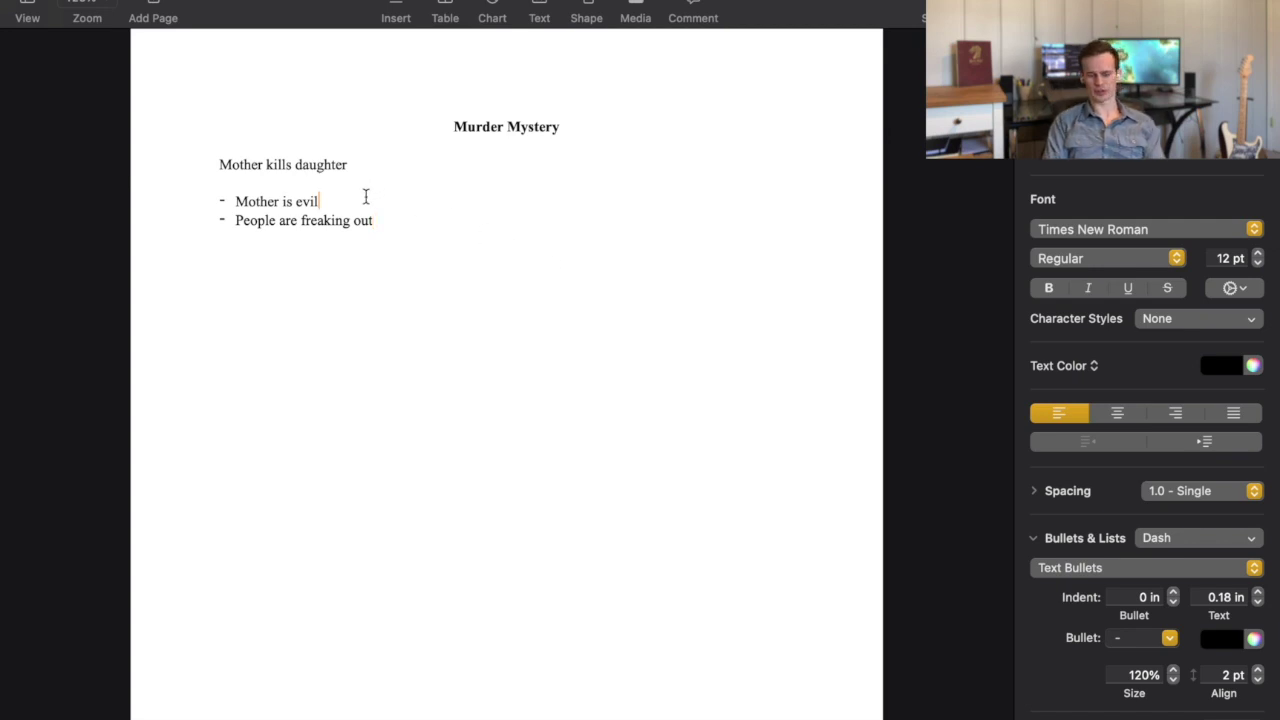
# Add an indented bullet under "Mother is evil" reading "Subversion: This is an accident".
pyautogui.press('Return')
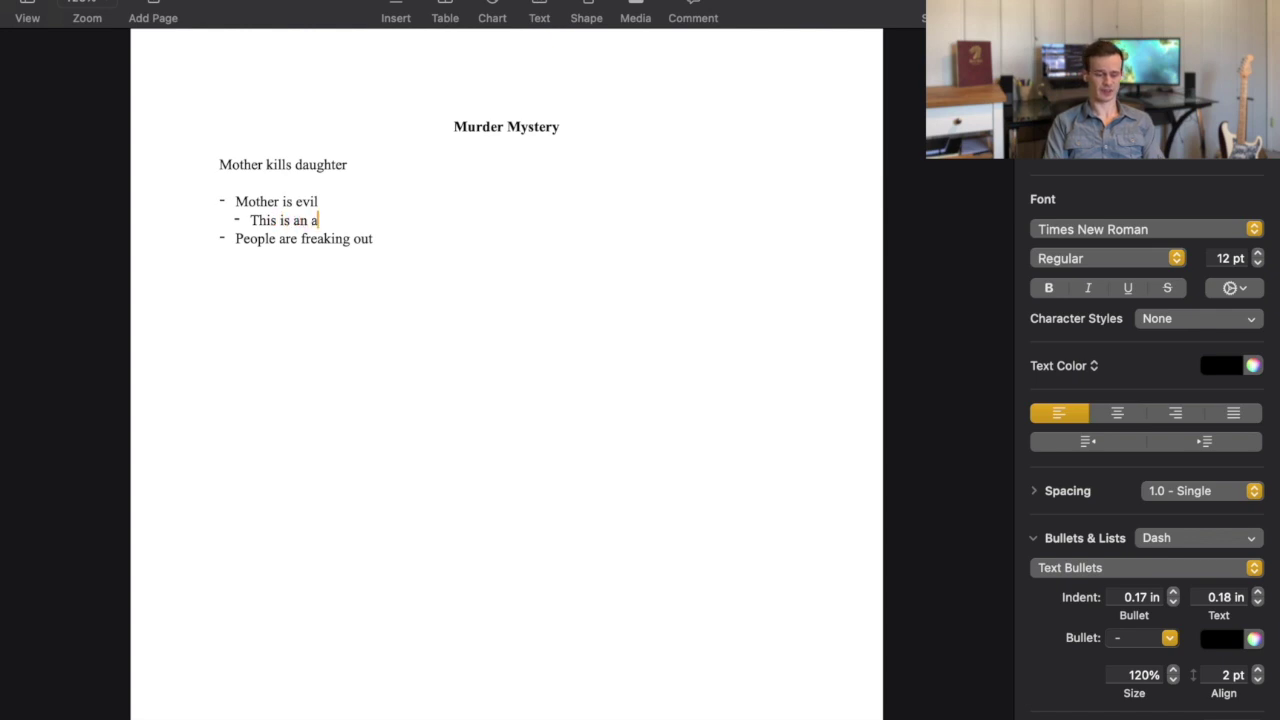
pyautogui.press('BackSpace')
pyautogui.press('BackSpace')
pyautogui.press('BackSpace')
pyautogui.press('BackSpace')
pyautogui.press('BackSpace')
pyautogui.press('BackSpace')
pyautogui.press('BackSpace')
pyautogui.press('BackSpace')
pyautogui.press('BackSpace')
pyautogui.press('BackSpace')
pyautogui.press('BackSpace')
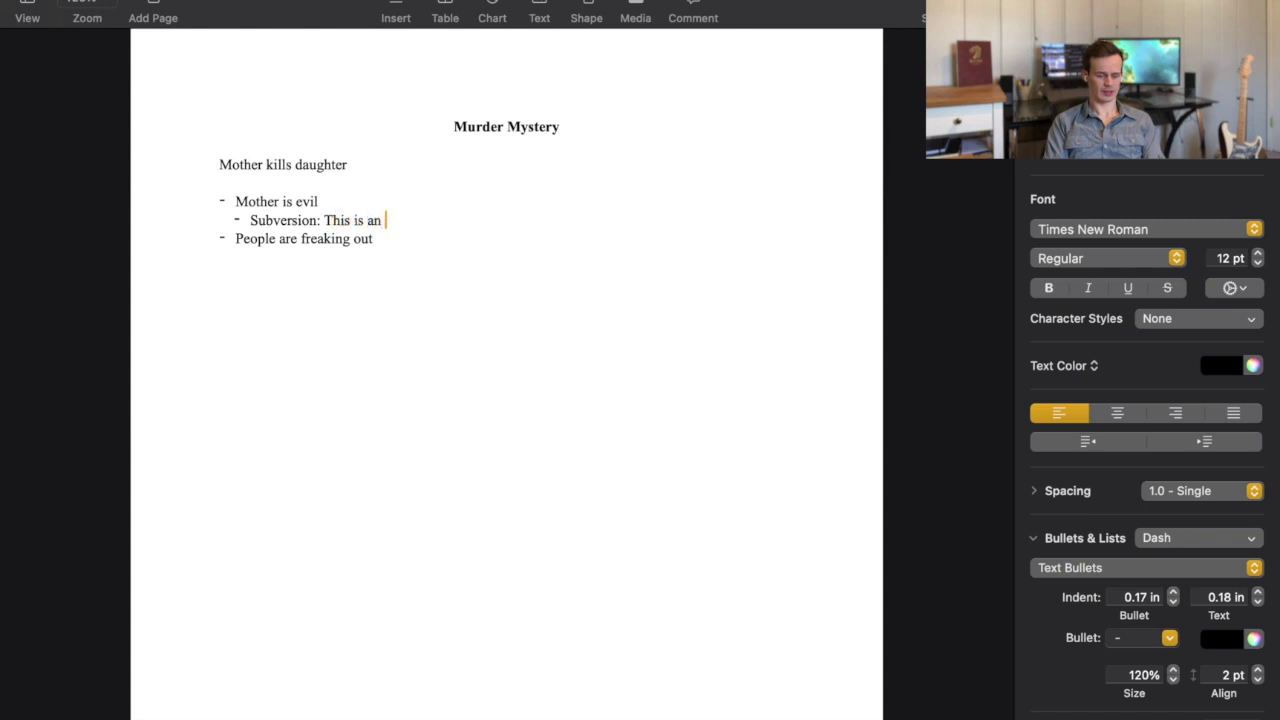
pyautogui.write('dent')
# Nest a bullet under the accident subversion reading "Explanation/Assumption: Maybe mother thought daughter was someone else.".
pyautogui.press('Return')
pyautogui.press('Tab')
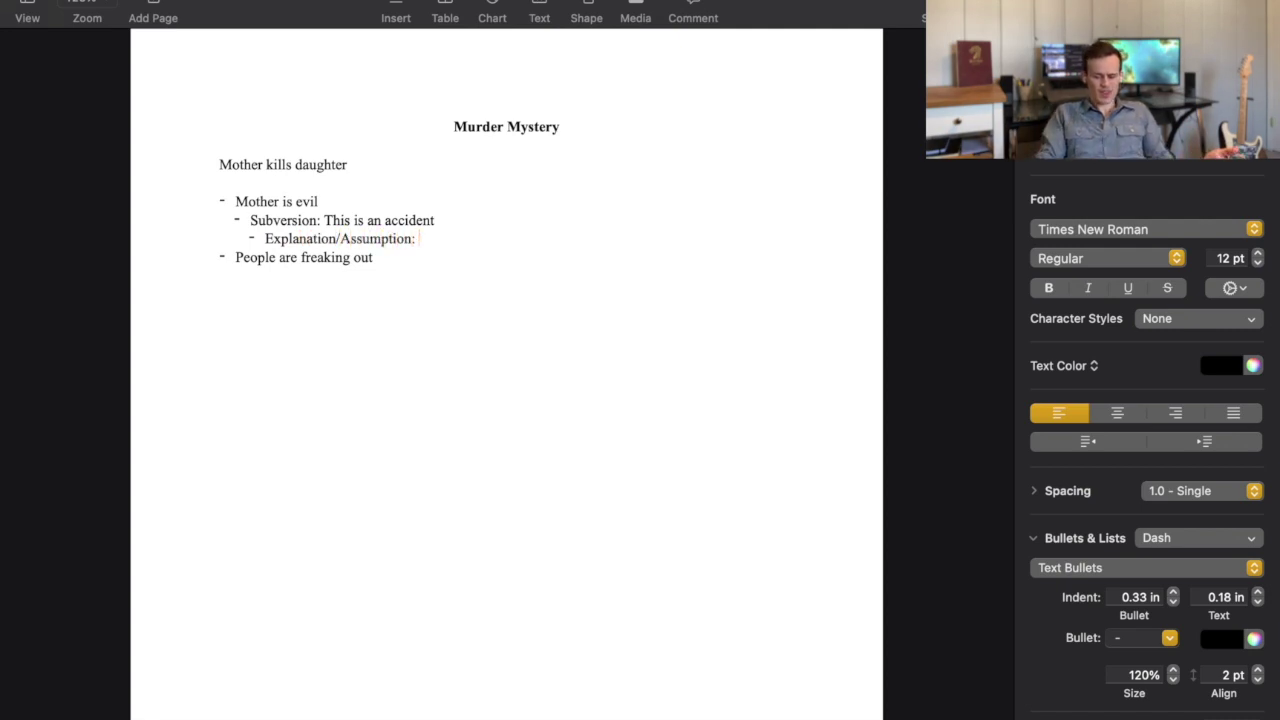
pyautogui.write('ybe mother thought daughter was someone else.')
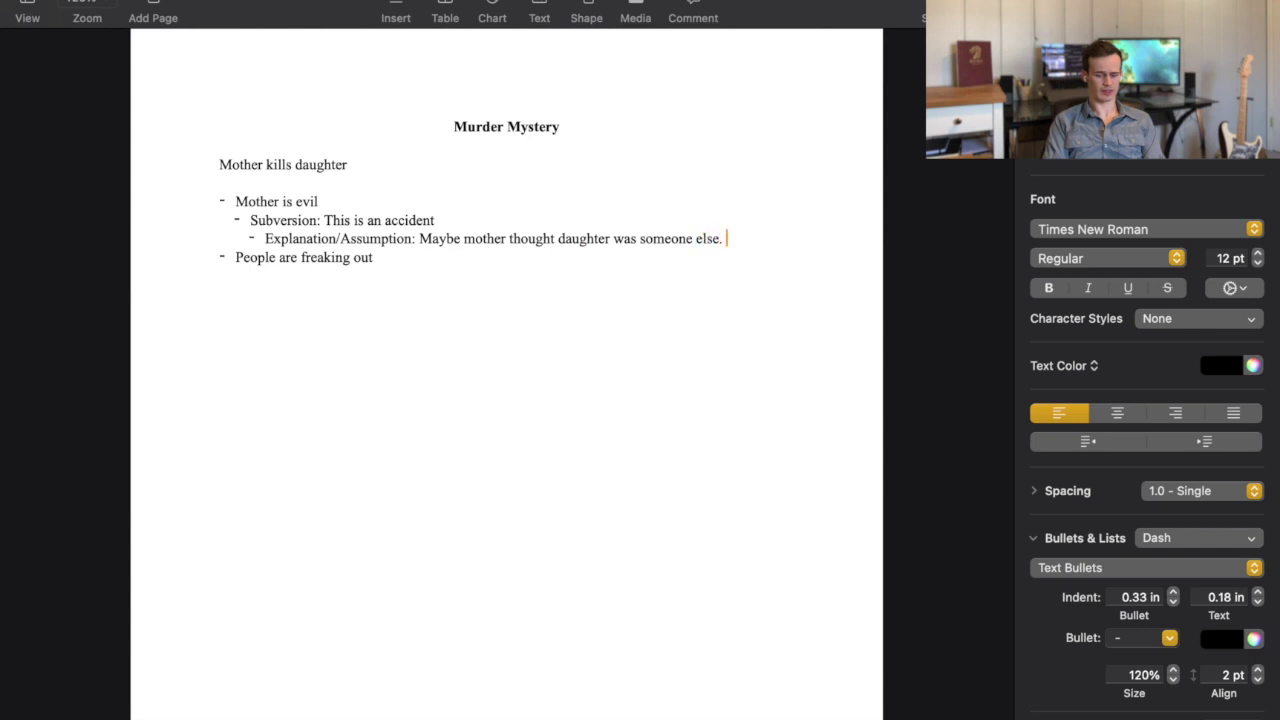
# Continue the explanation bullet with "Only appears guilty because now she's trying to hide it out of embarrassment or guilt".
pyautogui.write('Only app')
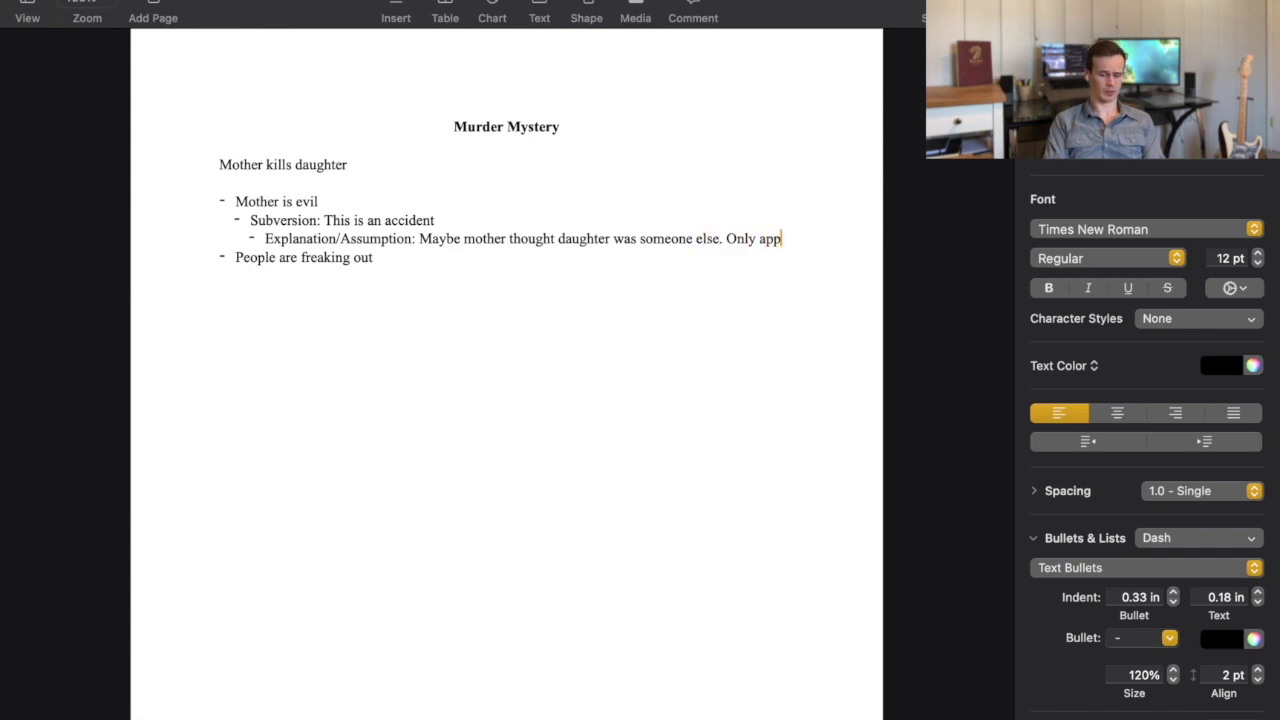
pyautogui.write("ears guilty because now she's trying")
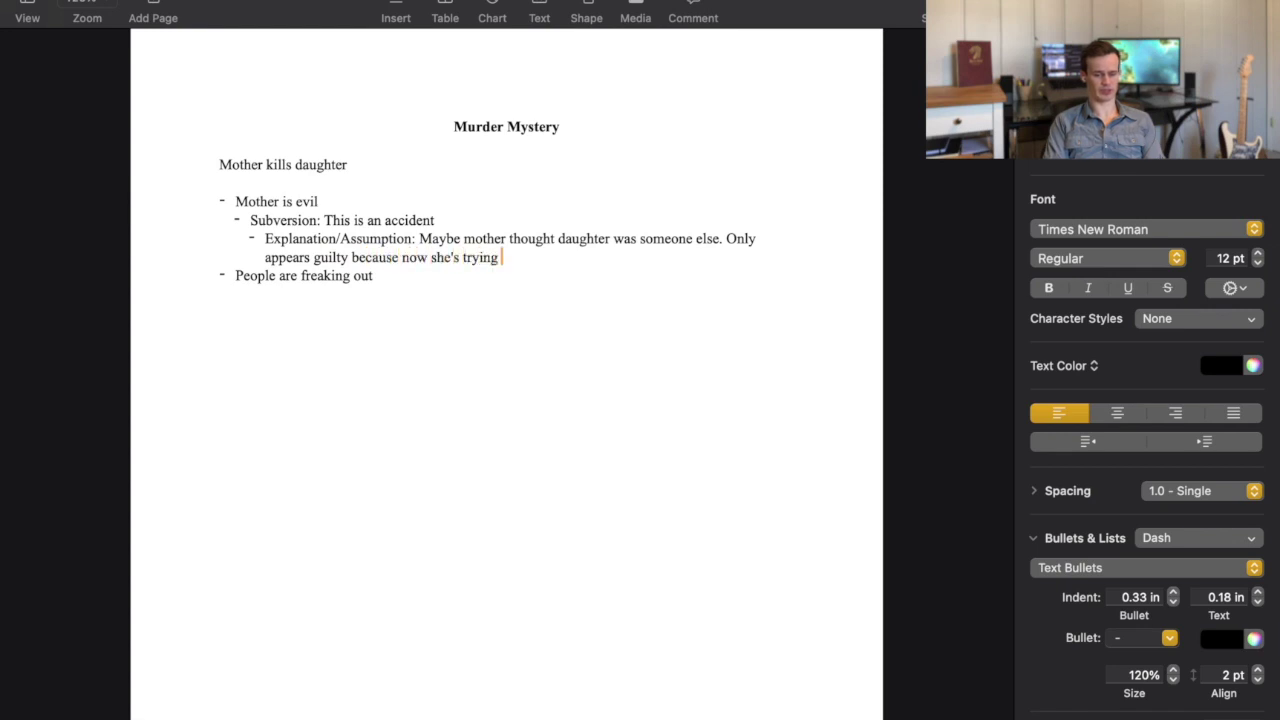
pyautogui.write('to hide it')
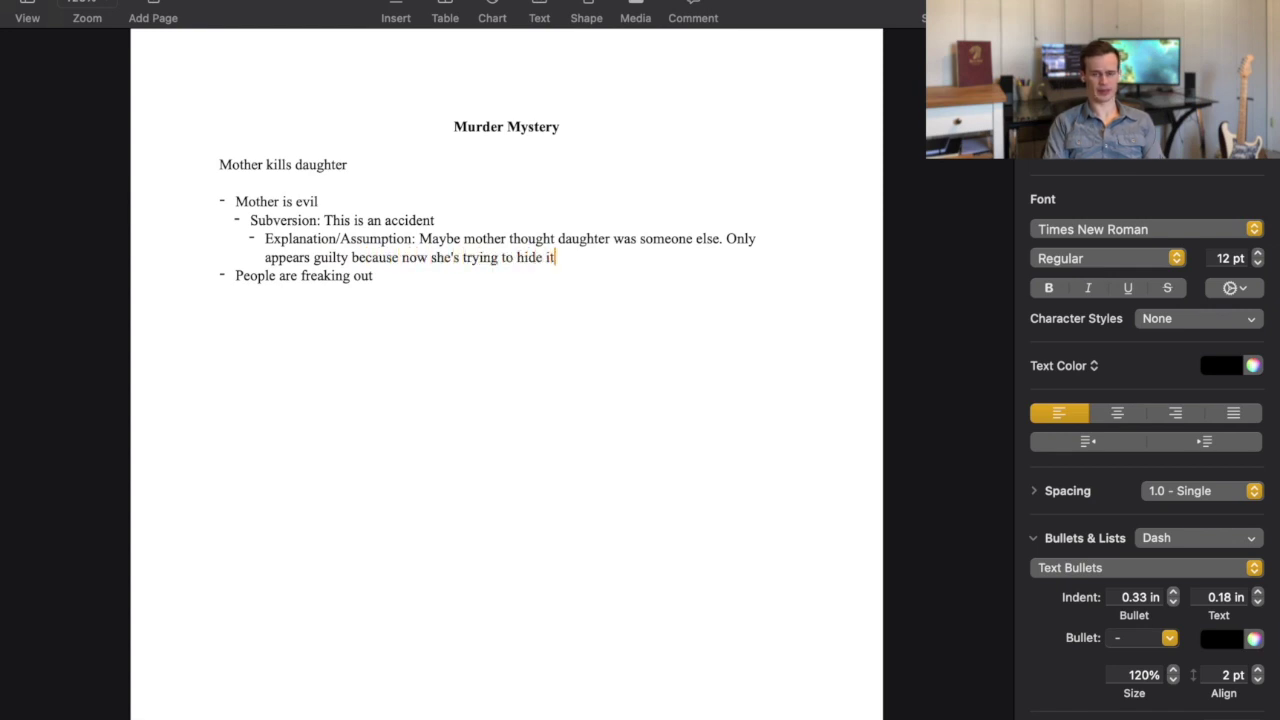
pyautogui.write(' out ')
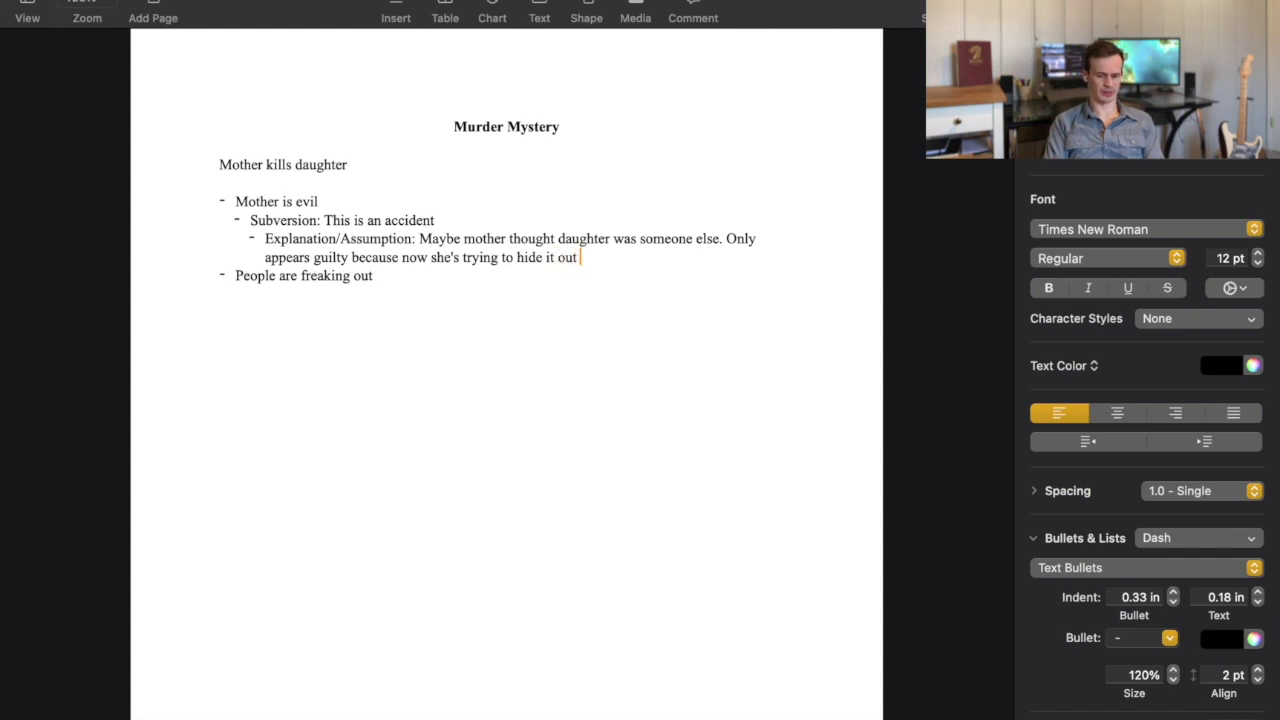
pyautogui.write('of embarrassment')
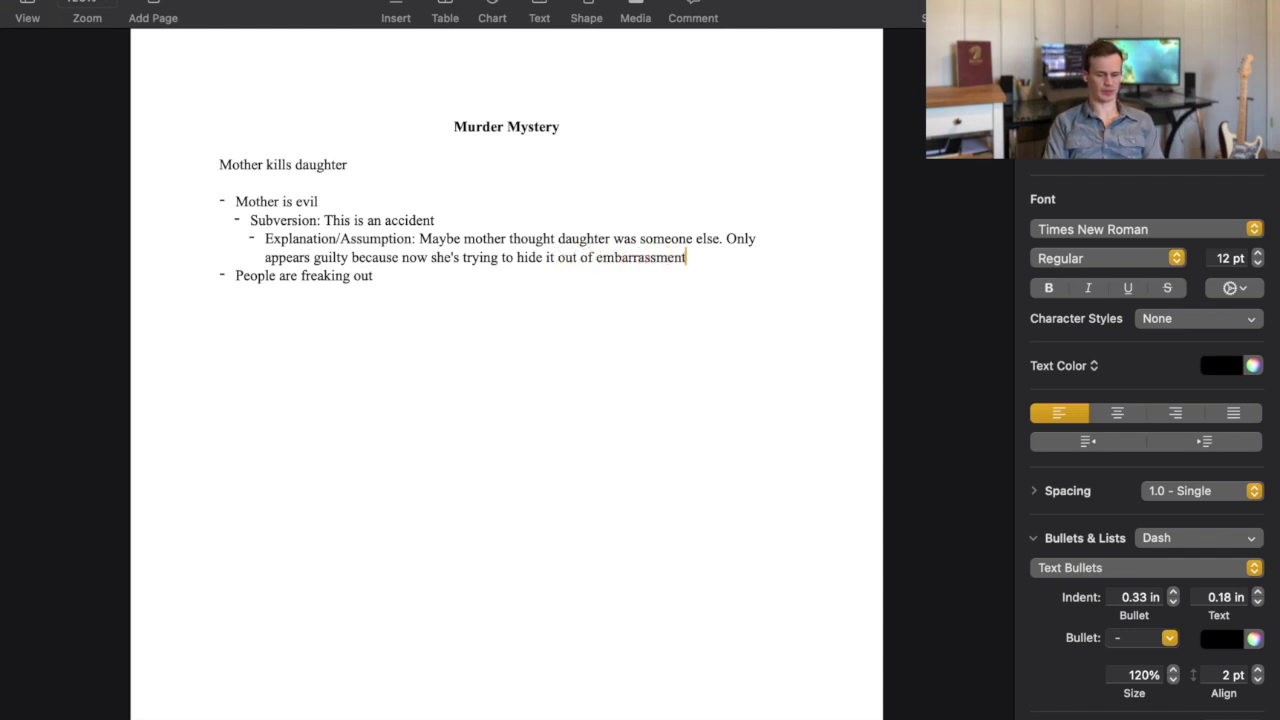
pyautogui.write(' or guilt')
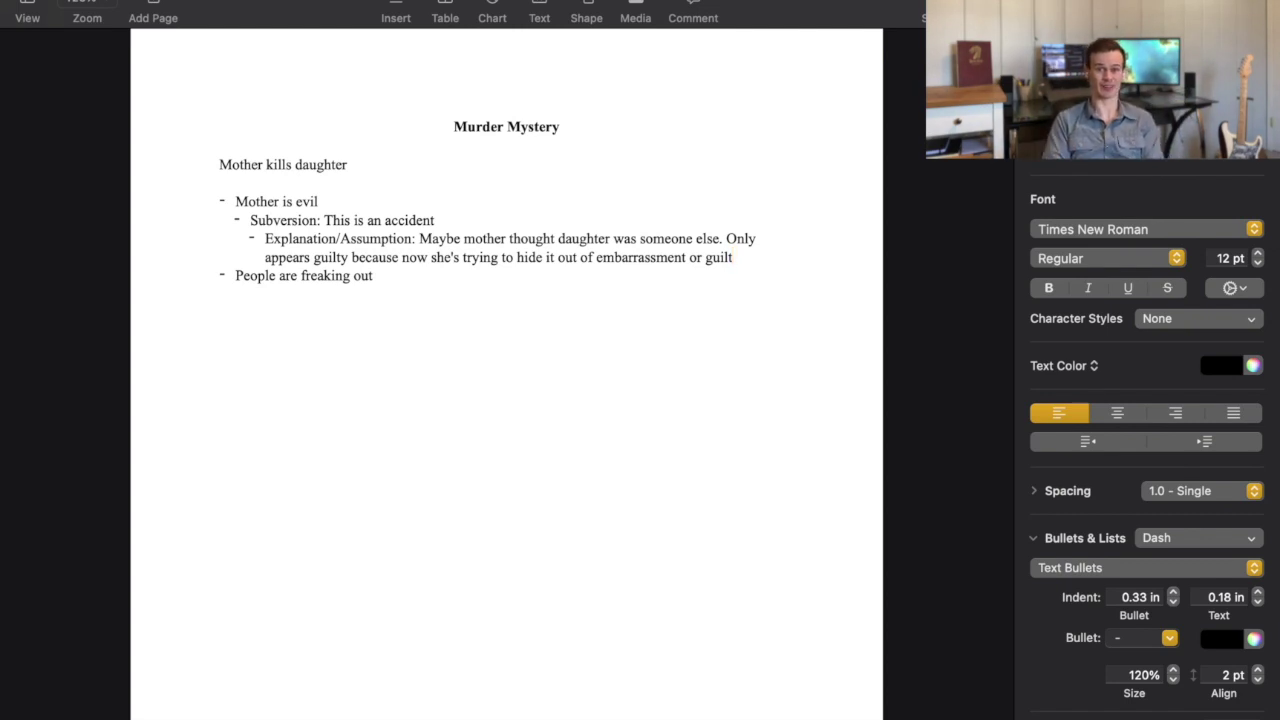
# Add an indented bullet under "People are freaking out" reading "Subversion: They aren't, actually".
pyautogui.click(398, 280)
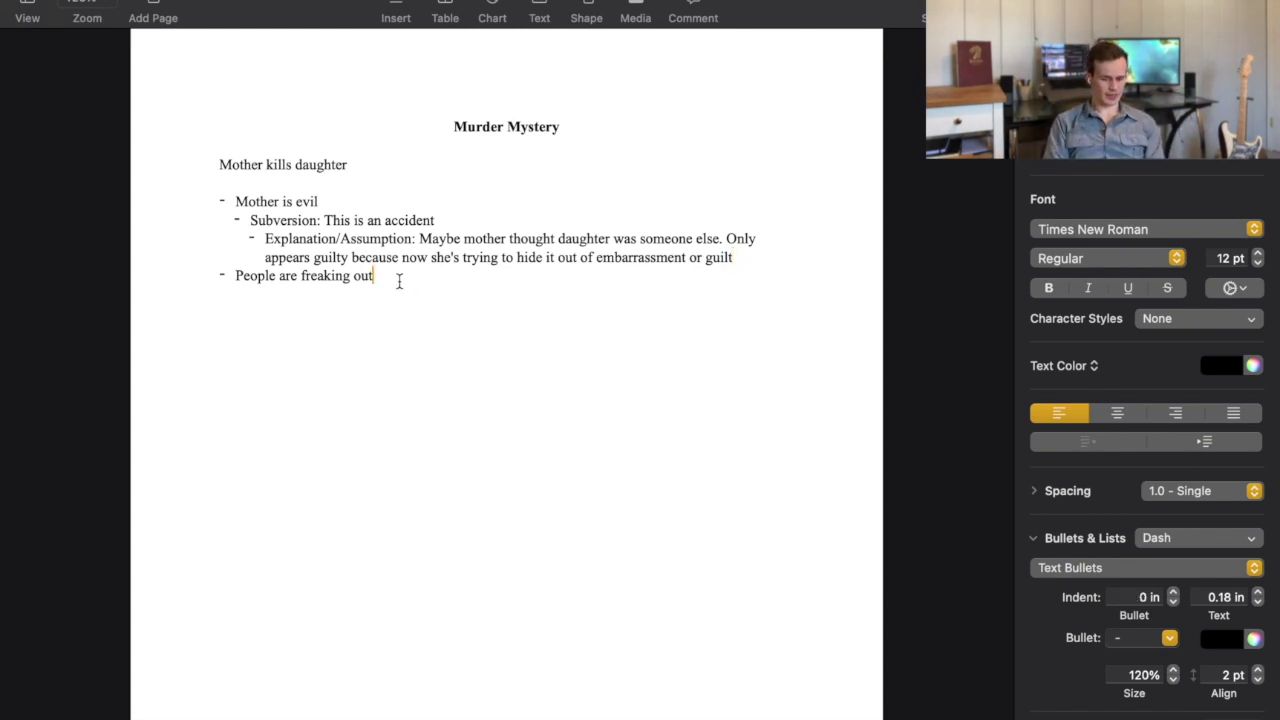
pyautogui.press('Return')
pyautogui.press('Tab')
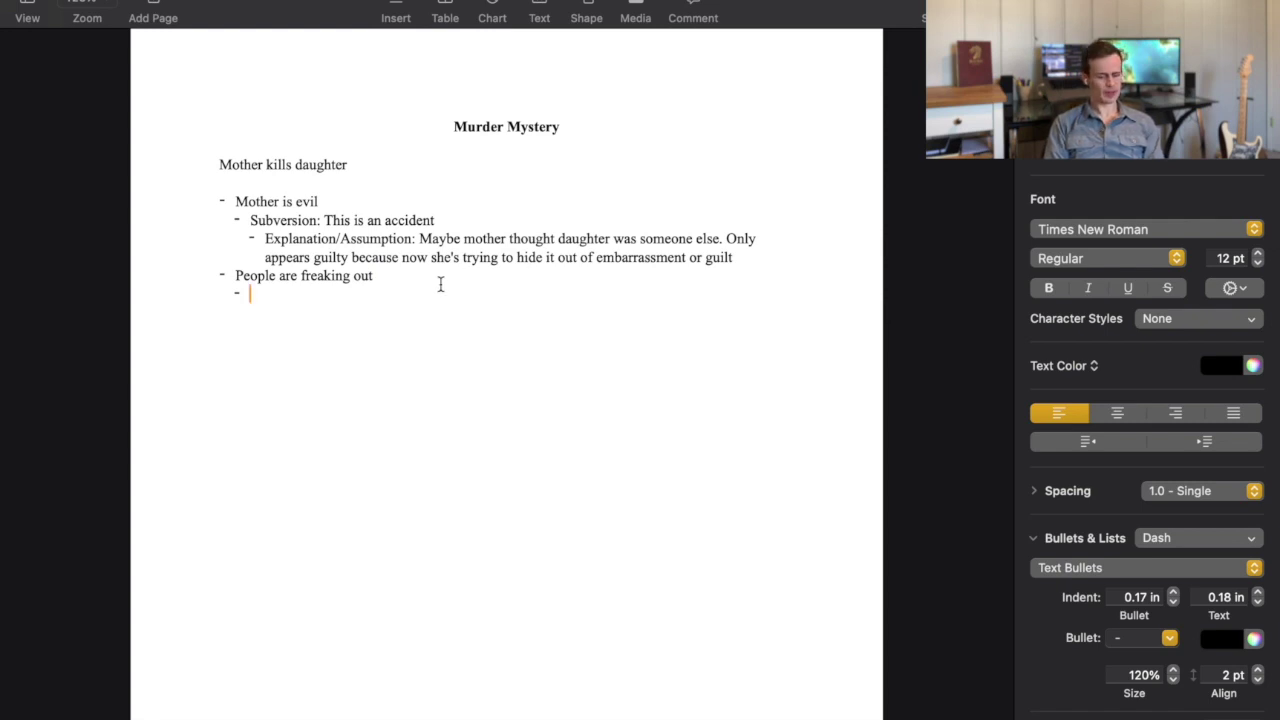
pyautogui.write('Peopl')
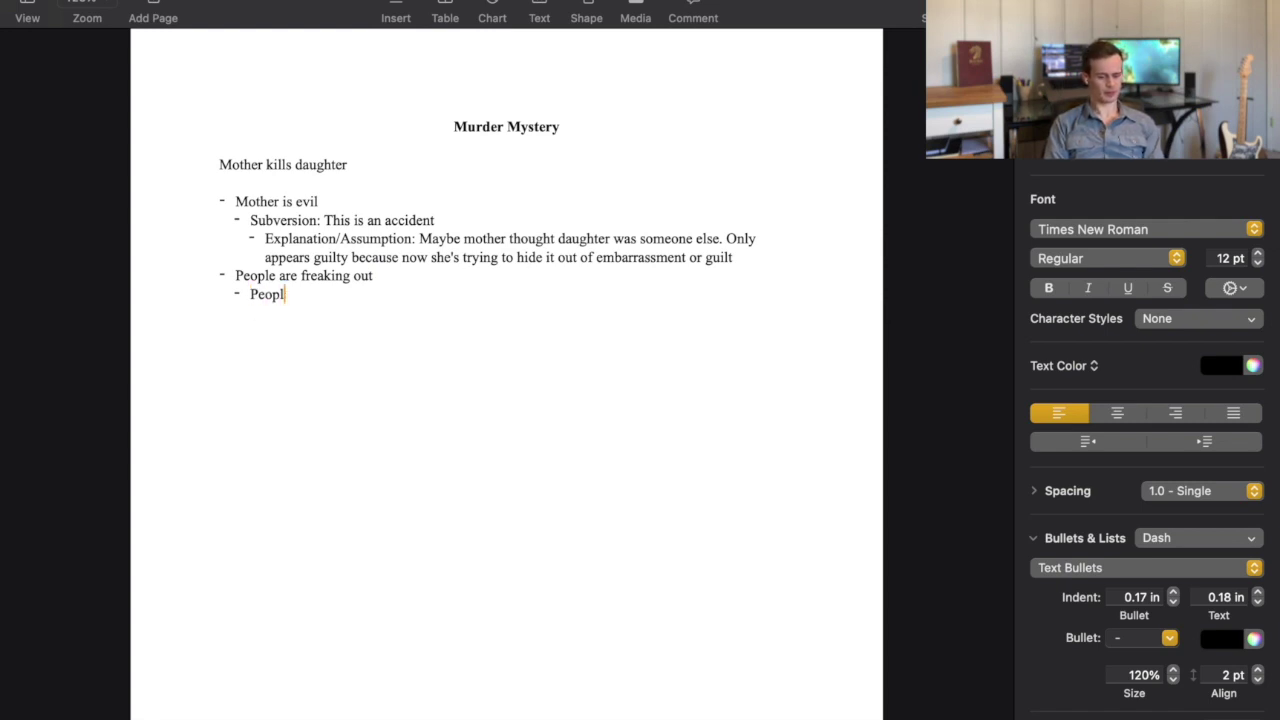
pyautogui.press('BackSpace')
pyautogui.press('BackSpace')
pyautogui.press('BackSpace')
pyautogui.press('BackSpace')
pyautogui.press('BackSpace')
pyautogui.write('Subversion: ')
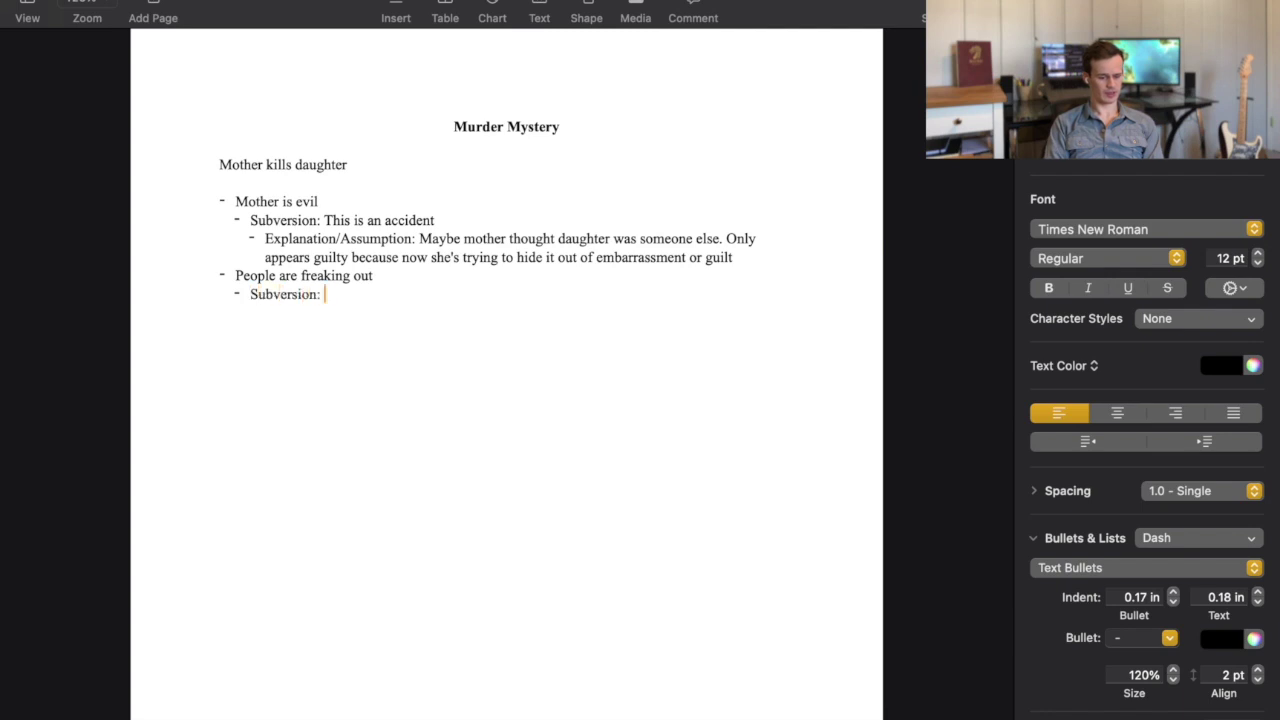
pyautogui.write("They aren't")
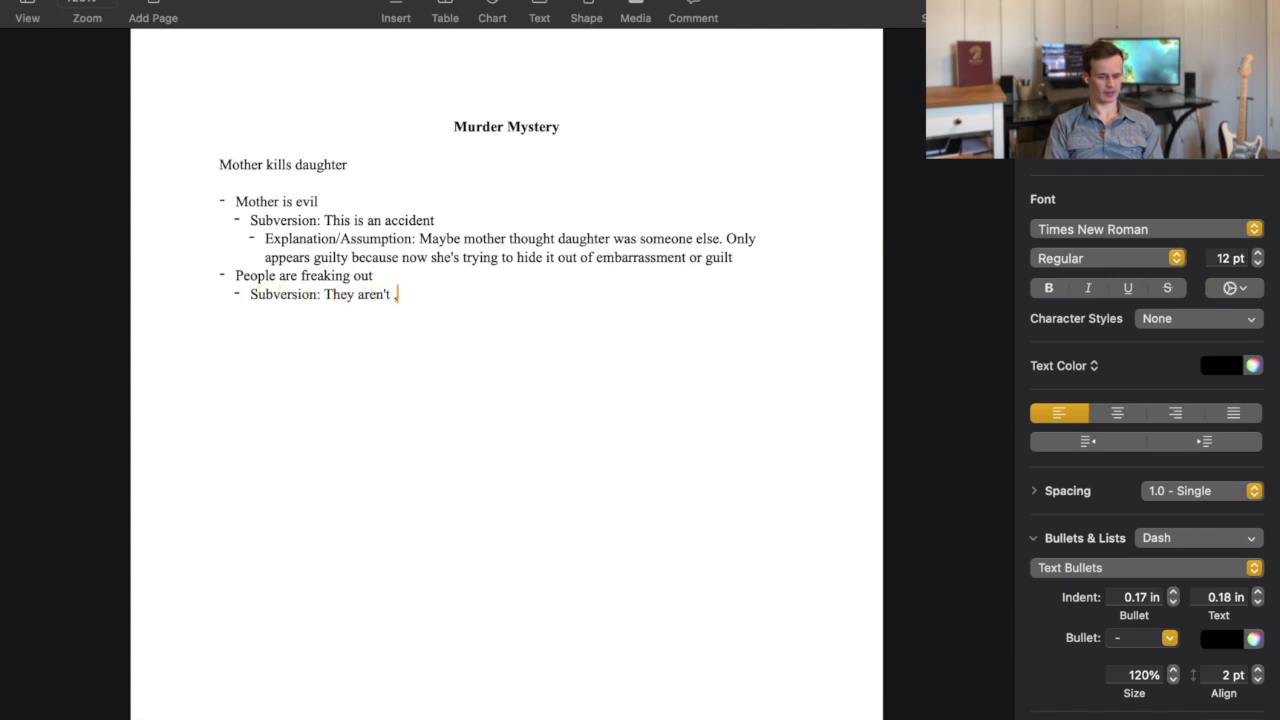
pyautogui.press('BackSpace')
pyautogui.write(', actually')
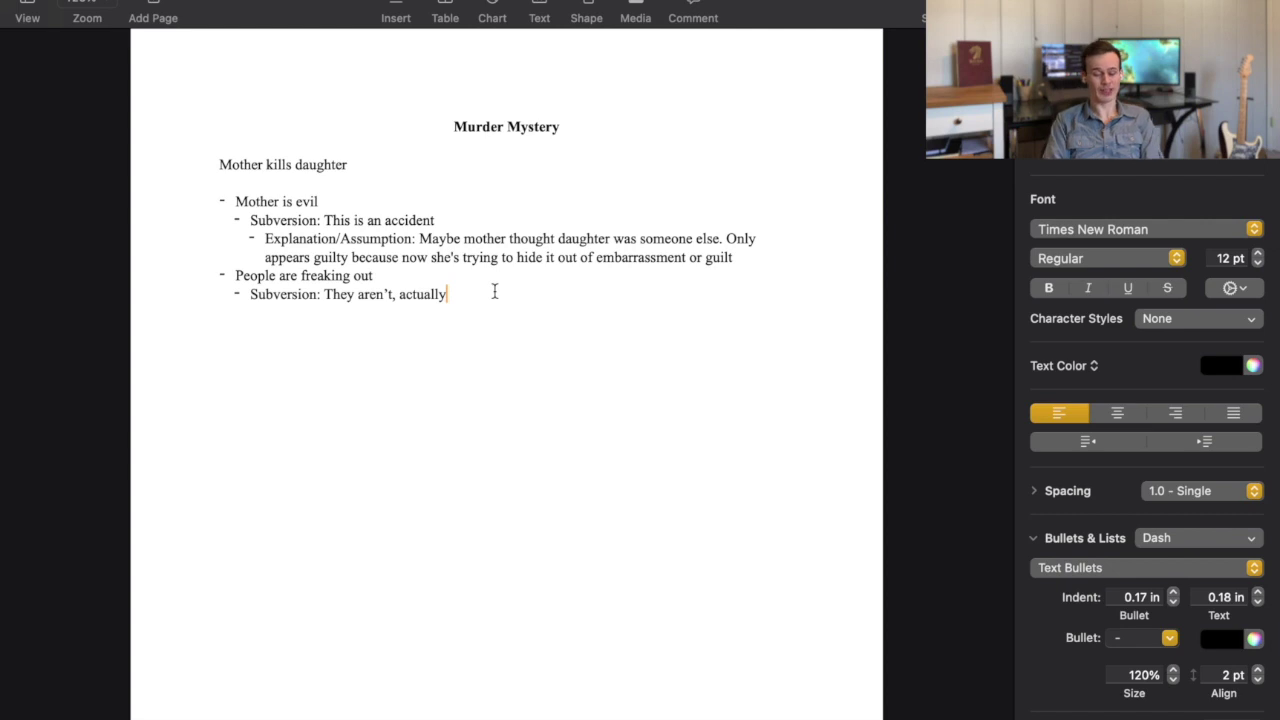
# Nest a bullet under "They aren't, actually" reading "Explanation: They know, and are afraid of retaliation from the mother".
pyautogui.press('Return')
pyautogui.press('Tab')
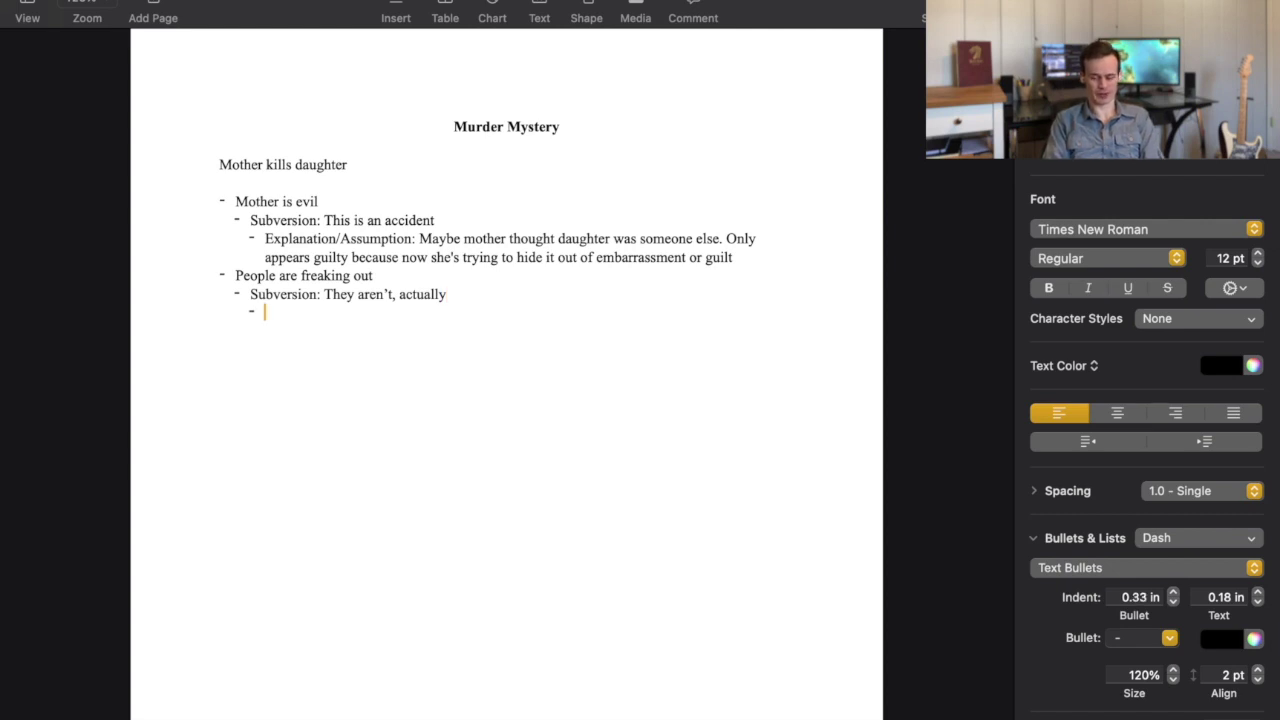
pyautogui.write('Expla')
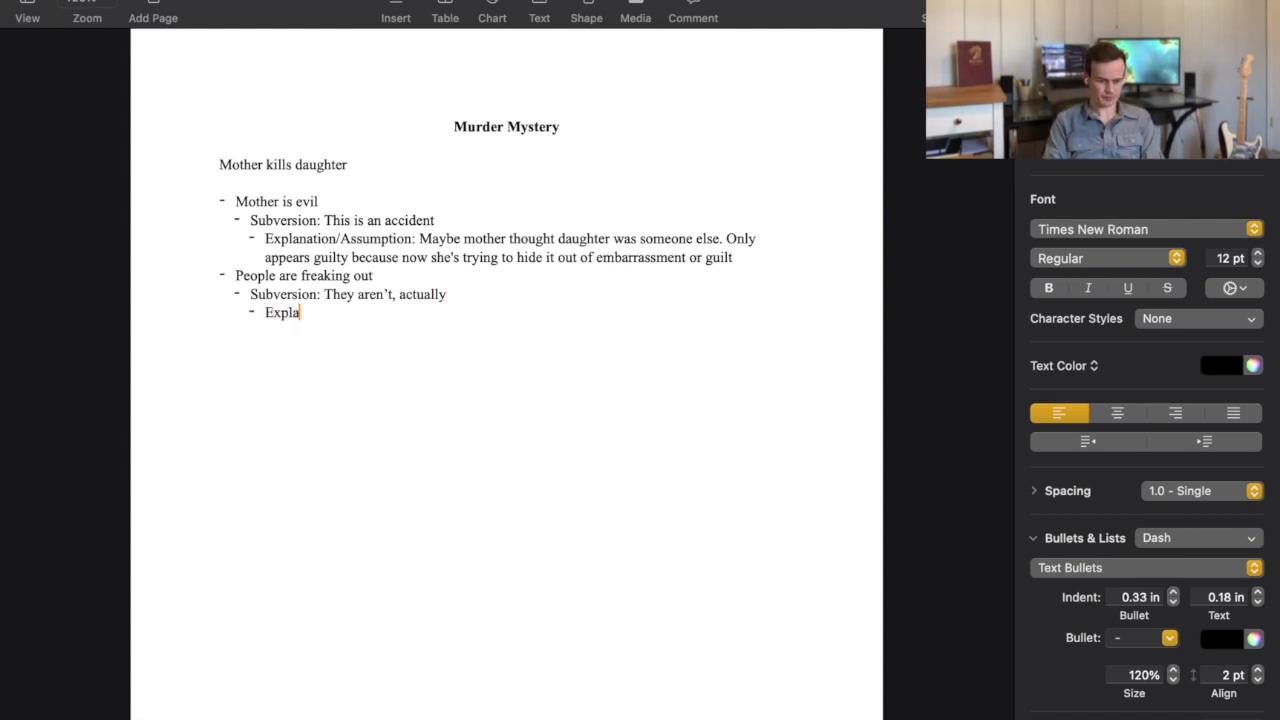
pyautogui.write('nation: ')
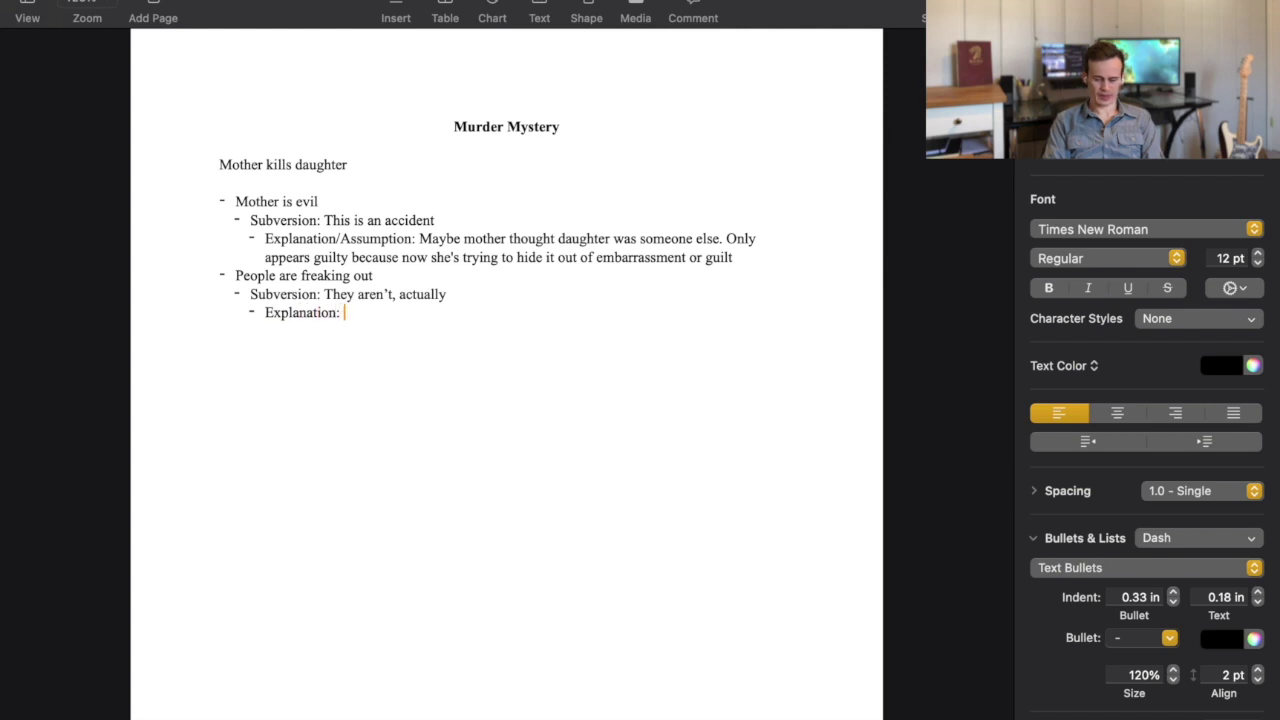
pyautogui.write('They know, a')
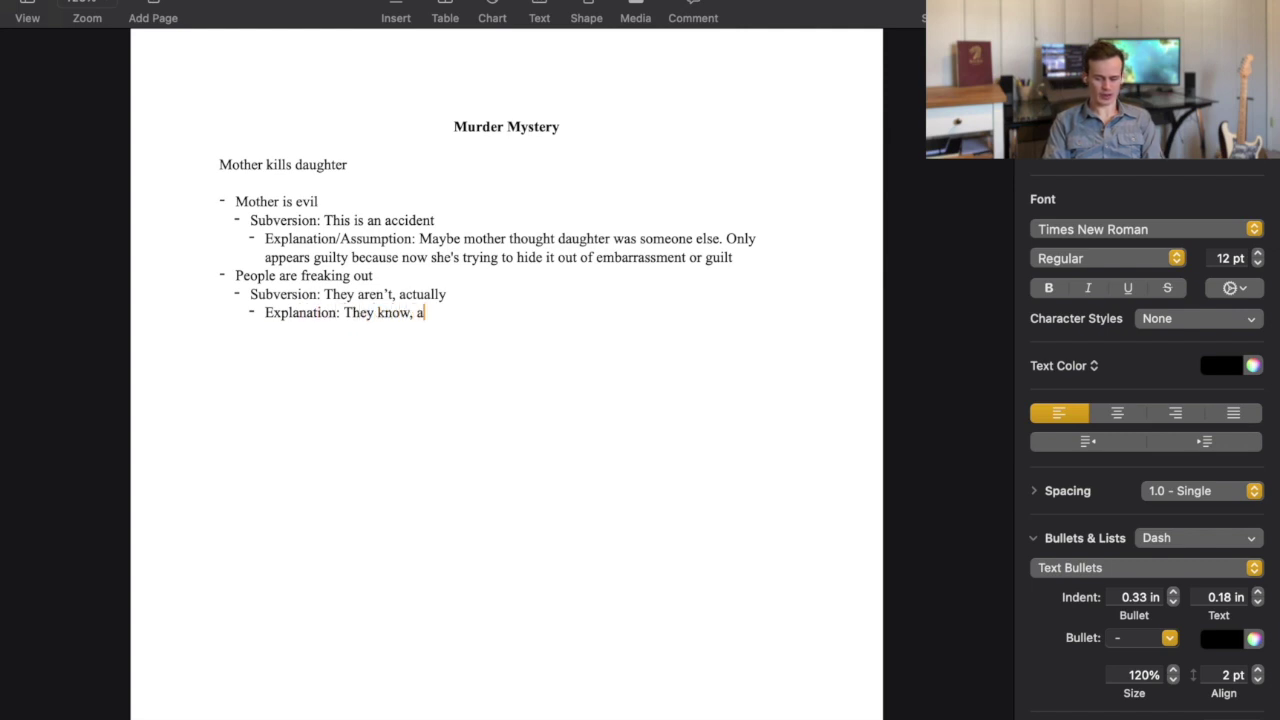
pyautogui.write('nd are afraid of')
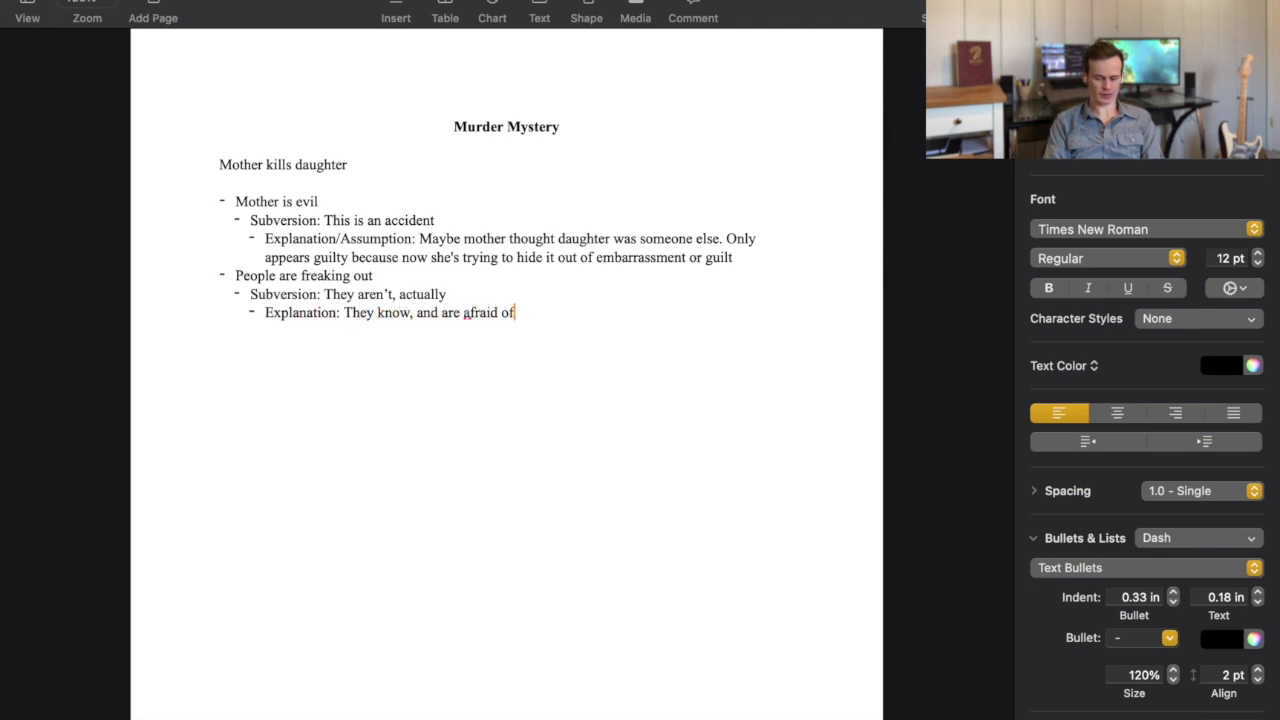
pyautogui.write(' retaliation ')
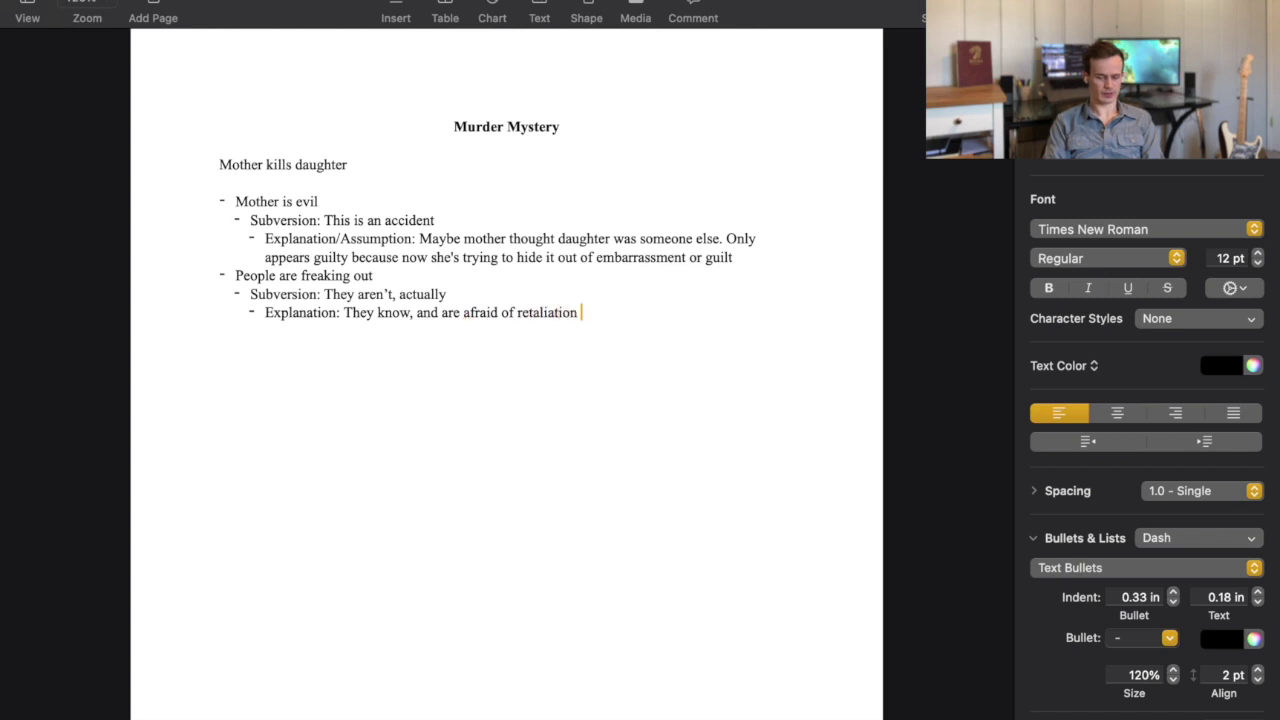
pyautogui.write('from the mother')
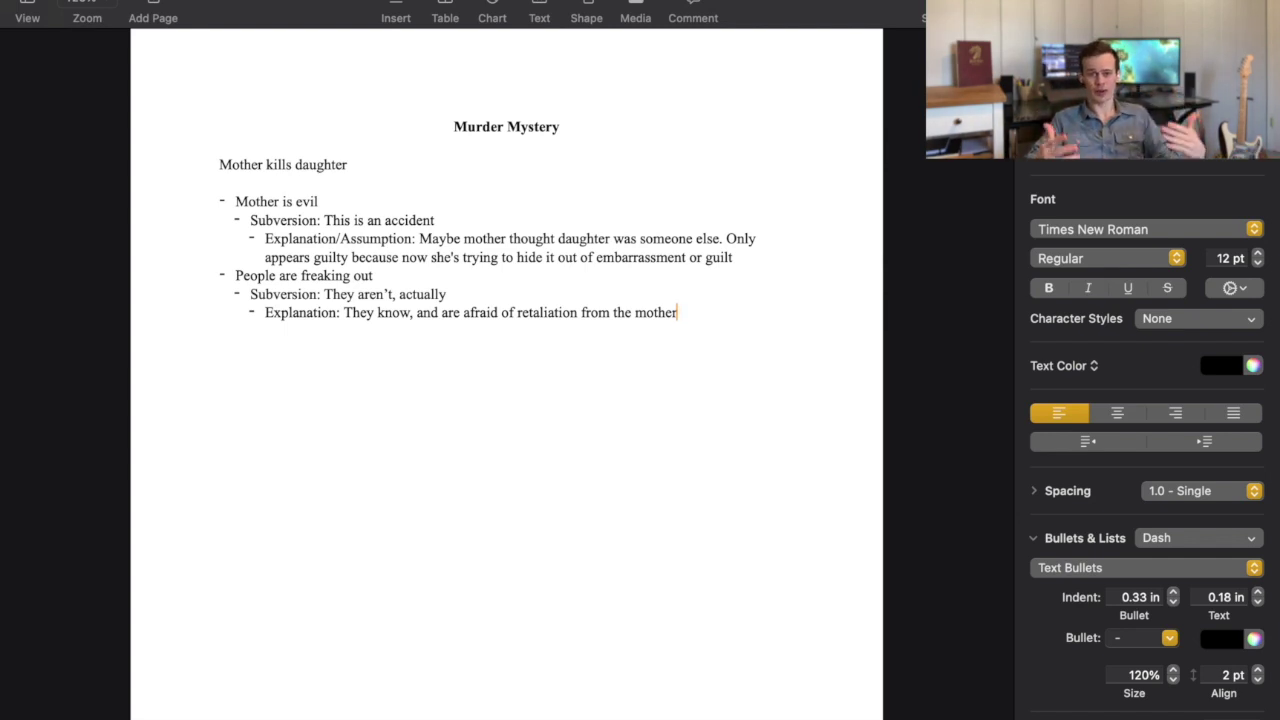
# Nest a bullet under the retaliation explanation reading "Subversion: It's not the mother who's going to retaliate, it's someone else".
pyautogui.press('Return')
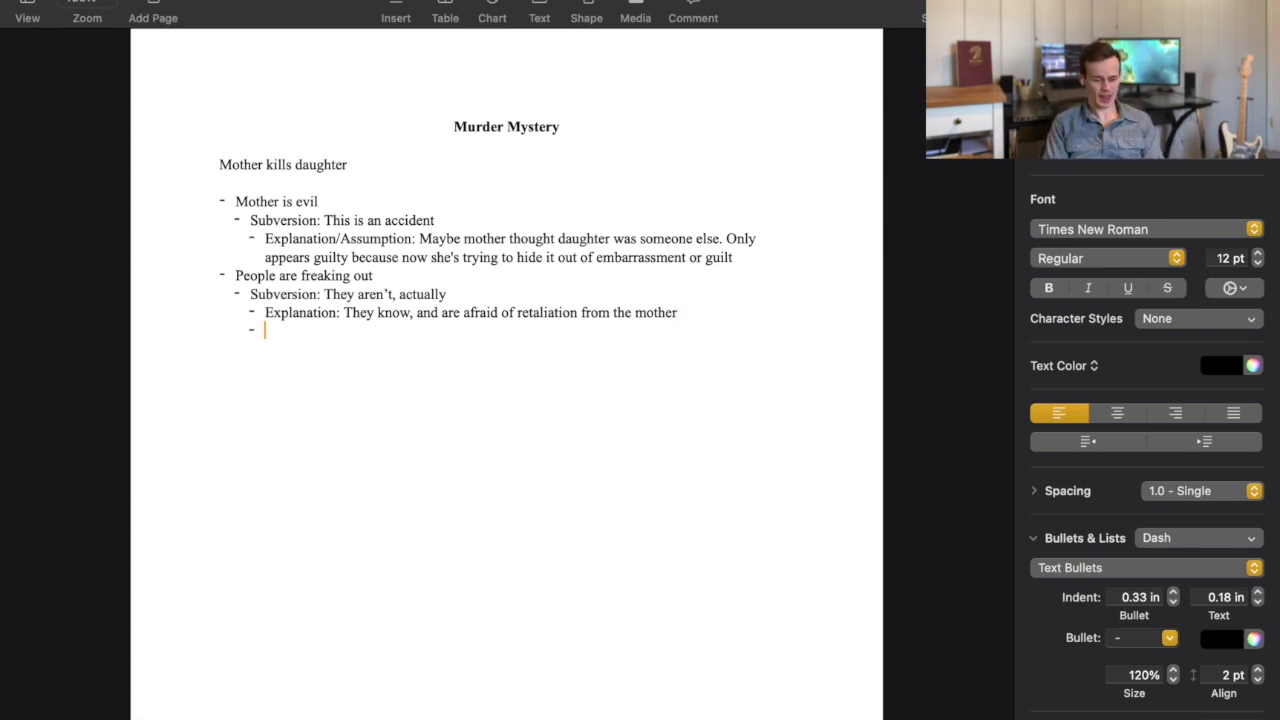
pyautogui.press('Tab')
pyautogui.write('Subversion: ')
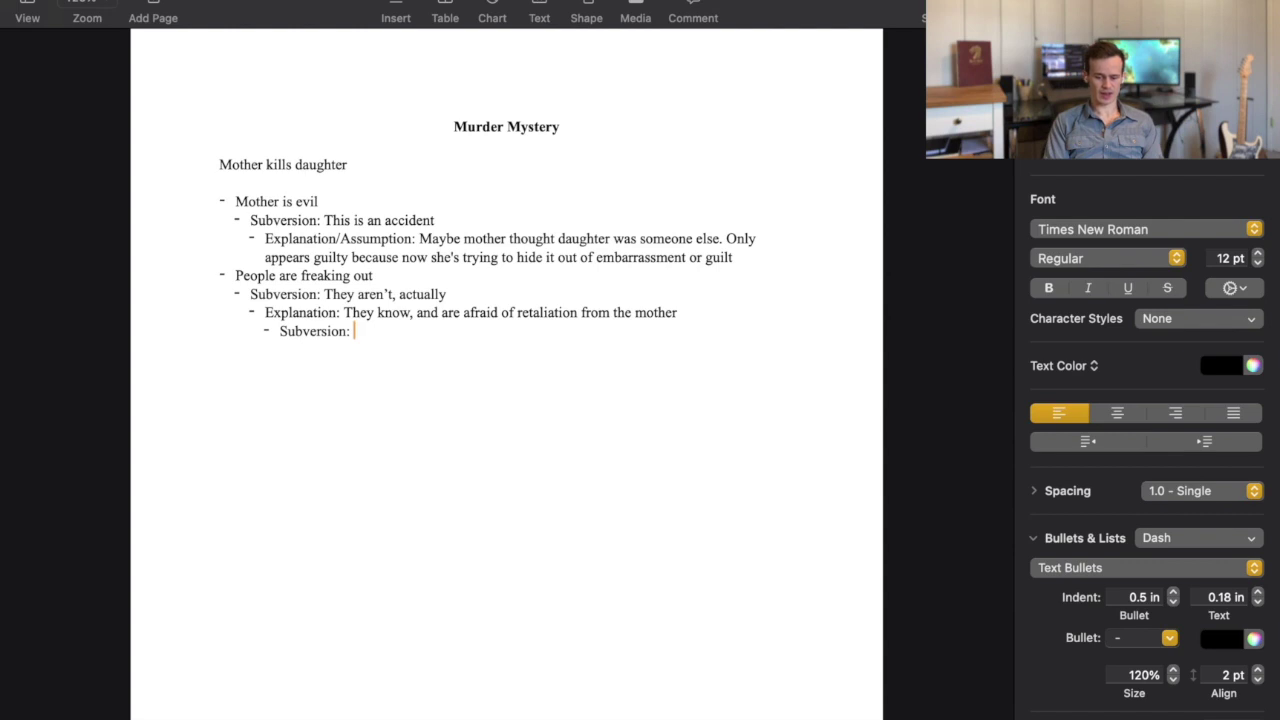
pyautogui.write("It's not the mother whos")
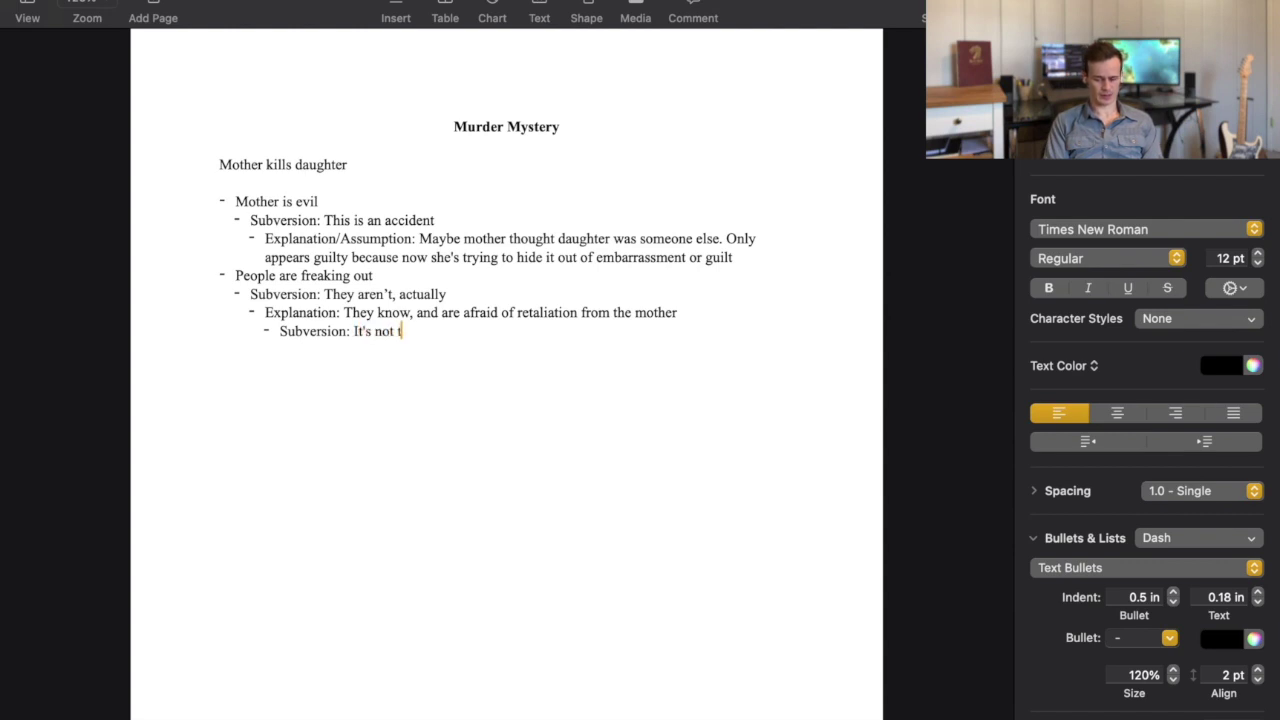
pyautogui.press('BackSpace')
pyautogui.press('BackSpace')
pyautogui.press('BackSpace')
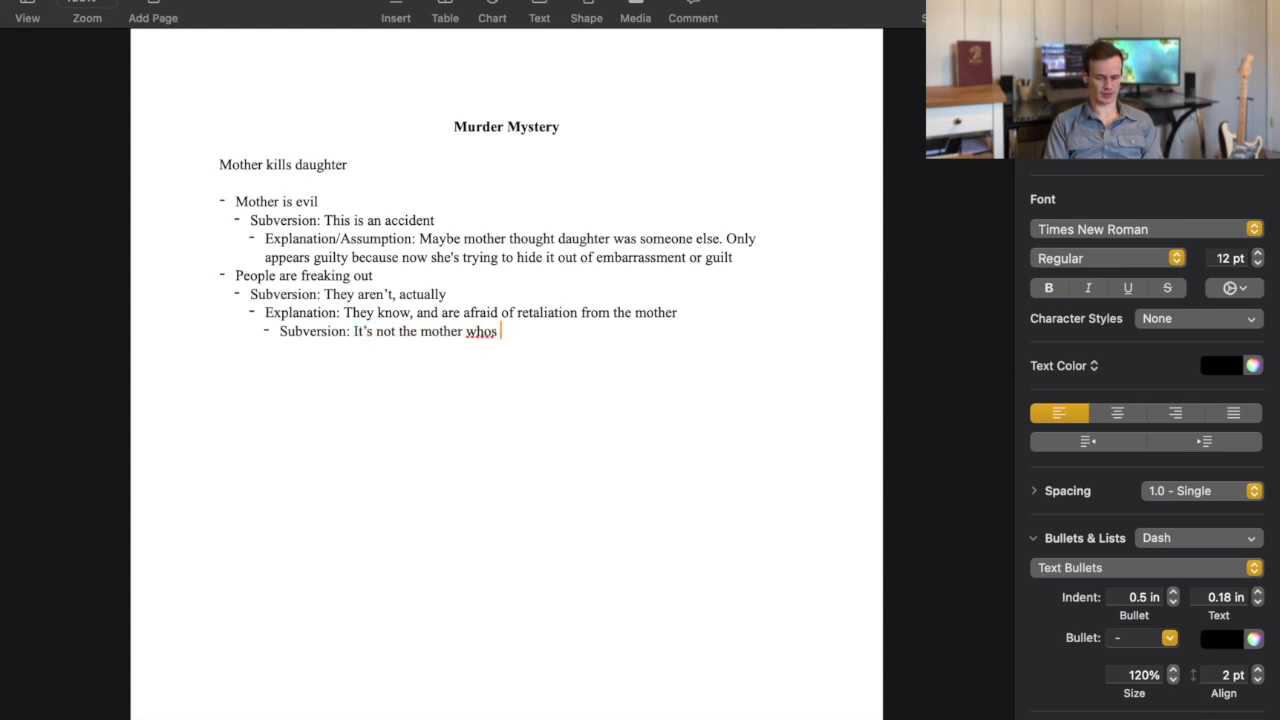
pyautogui.write("'")
pyautogui.write('os')
pyautogui.press('BackSpace')
pyautogui.write('s going to re')
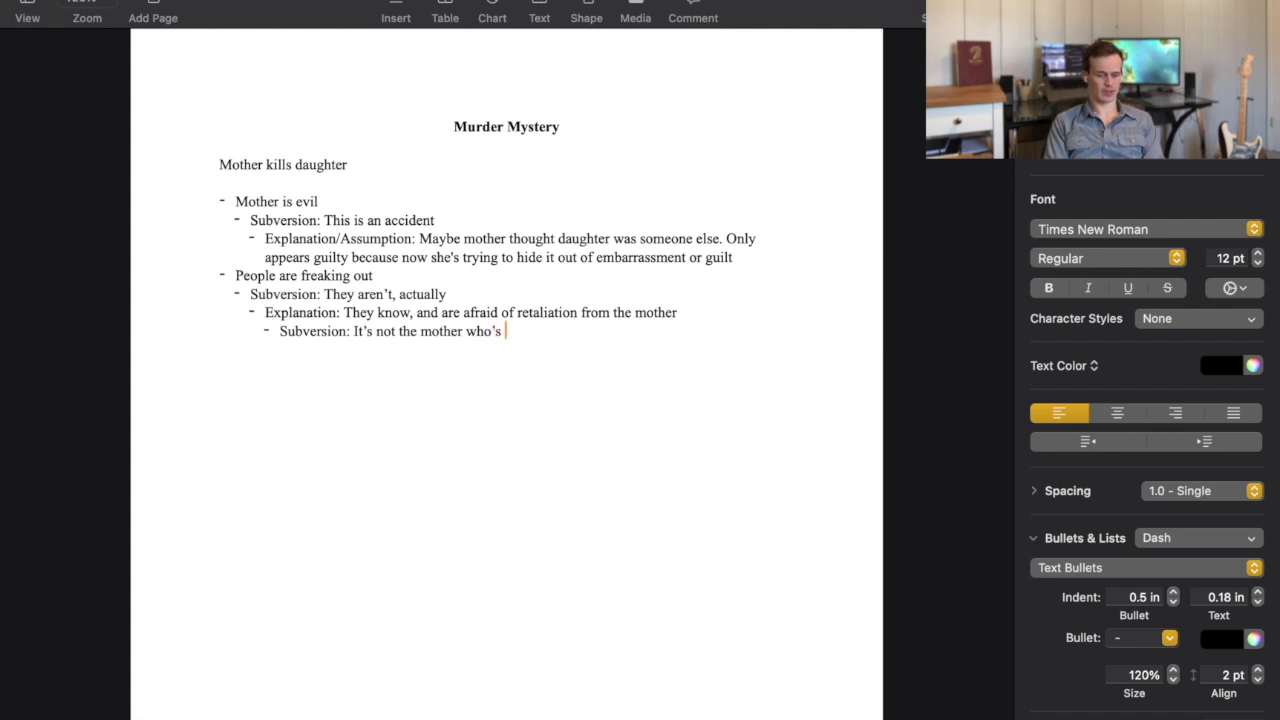
pyautogui.write('tali')
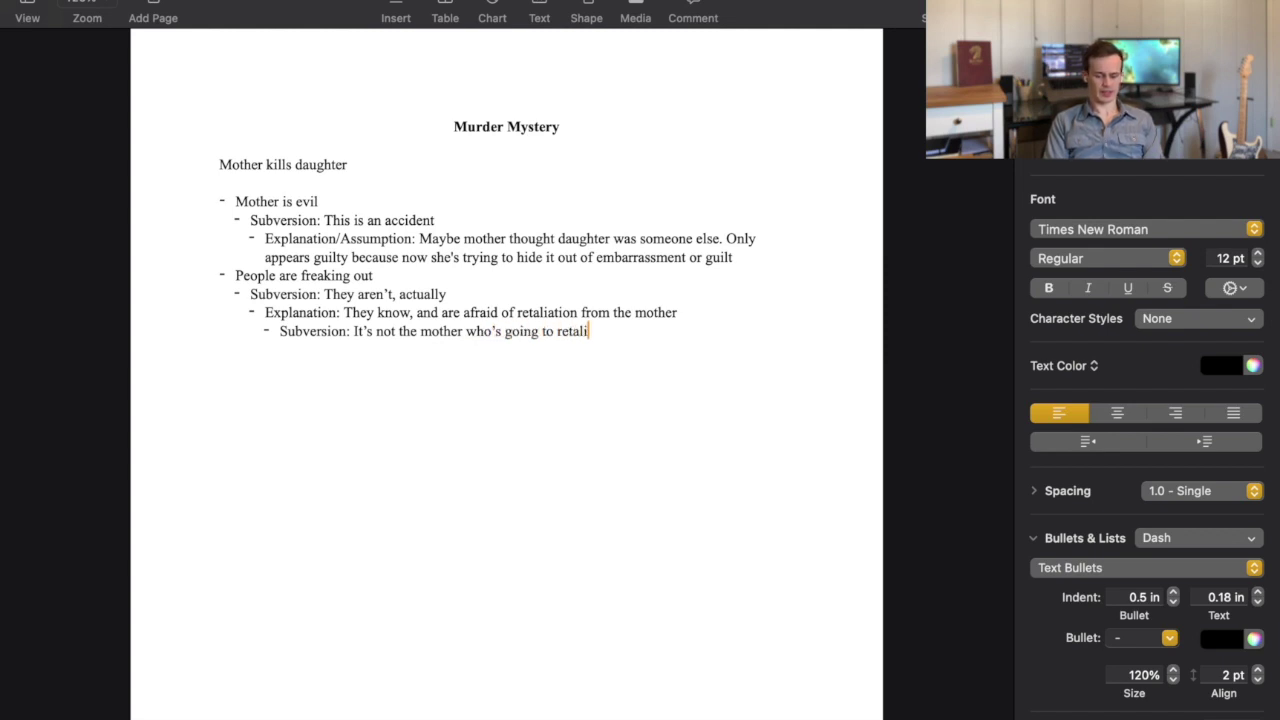
pyautogui.write("ate, it's someone else")
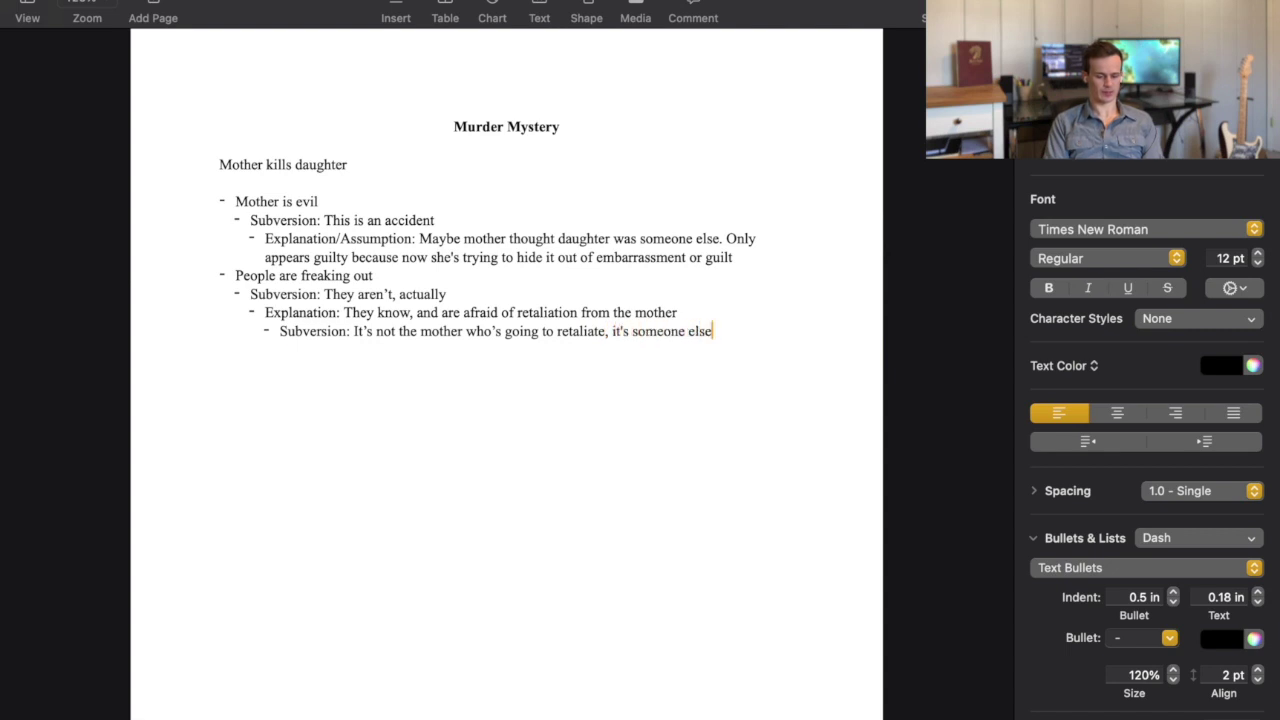
# Nest a bullet under the "someone else" subversion reading "Explanation: It's someone who's trying to save mother from blame".
pyautogui.press('Return')
pyautogui.press('Tab')
pyautogui.write('Exp')
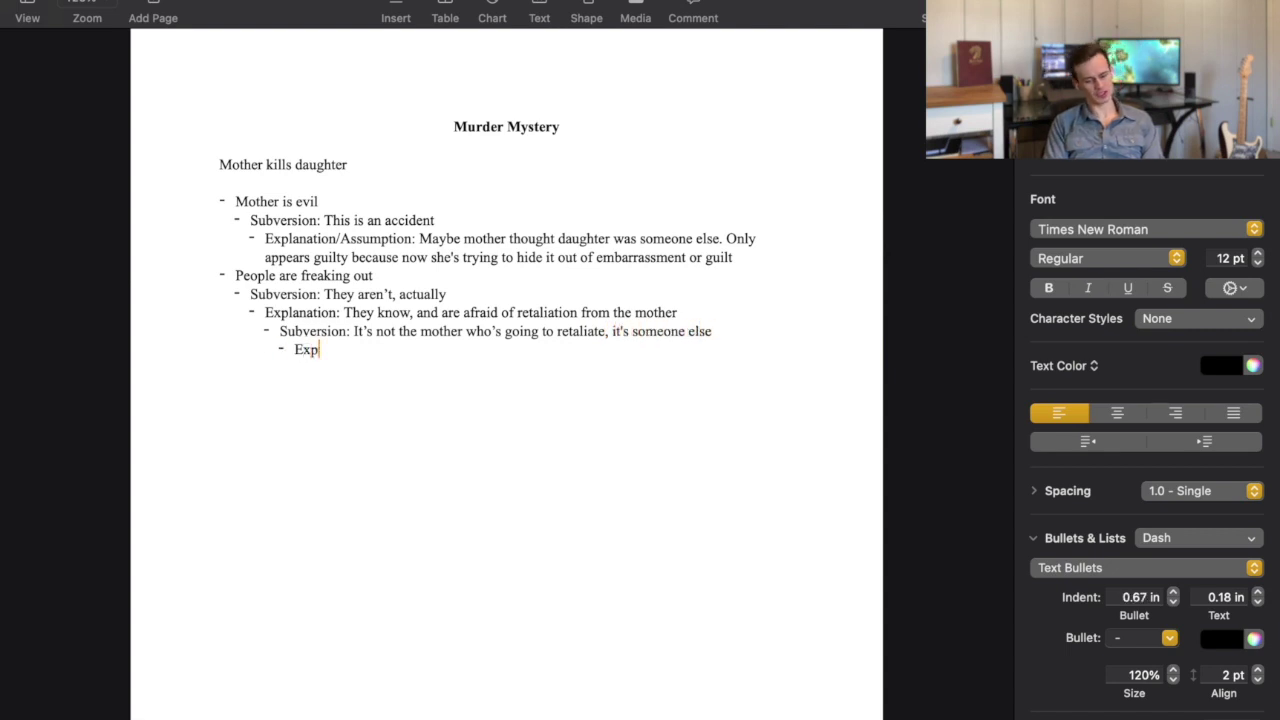
pyautogui.write('lanation: ')
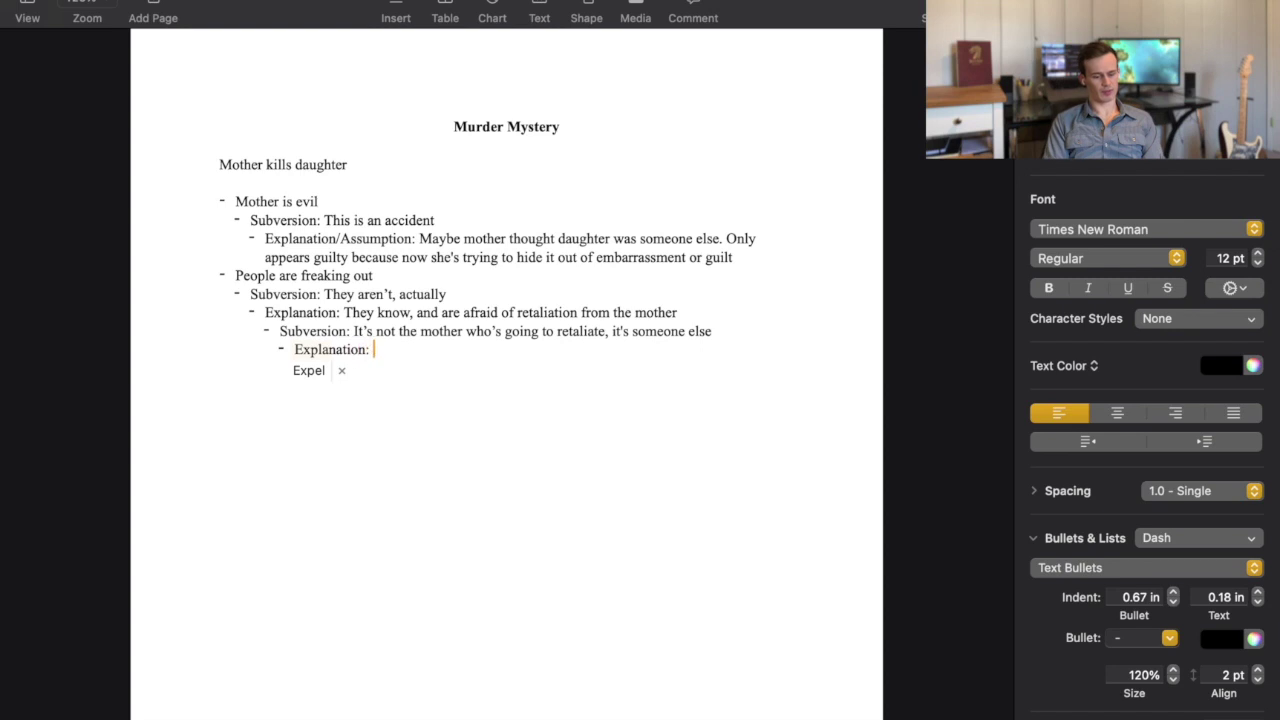
pyautogui.write("It's s")
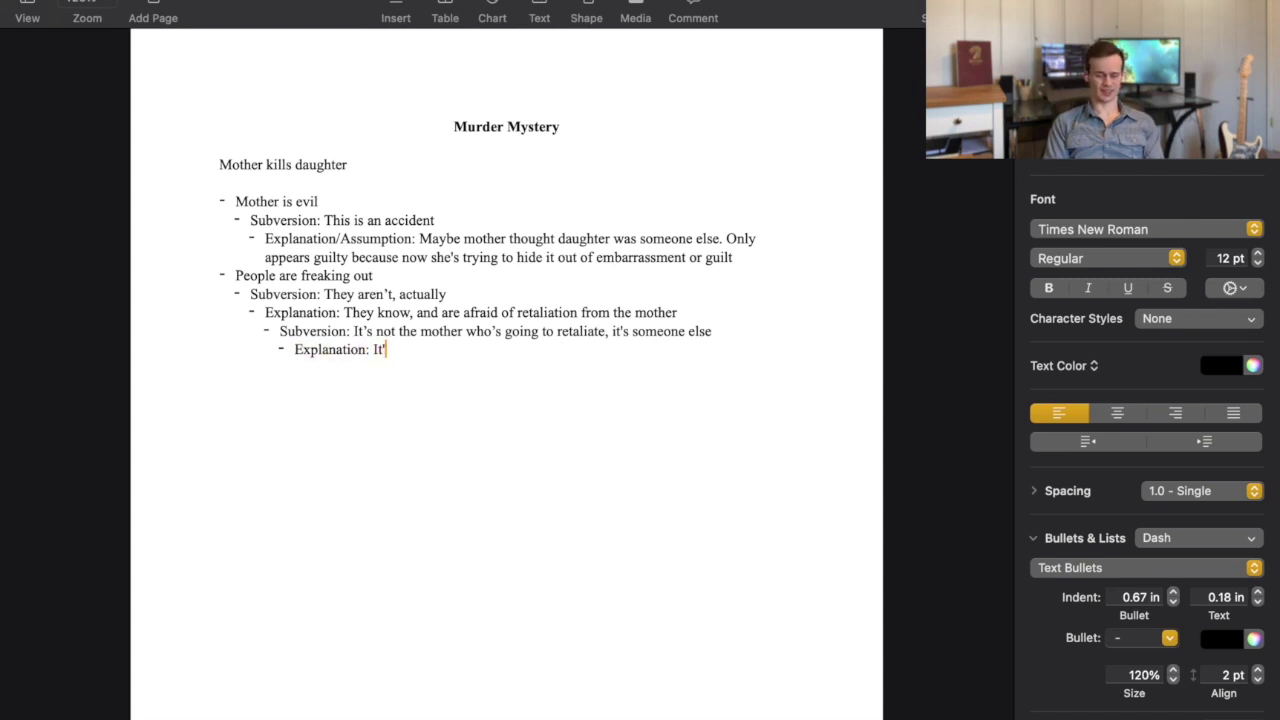
pyautogui.write('omeone')
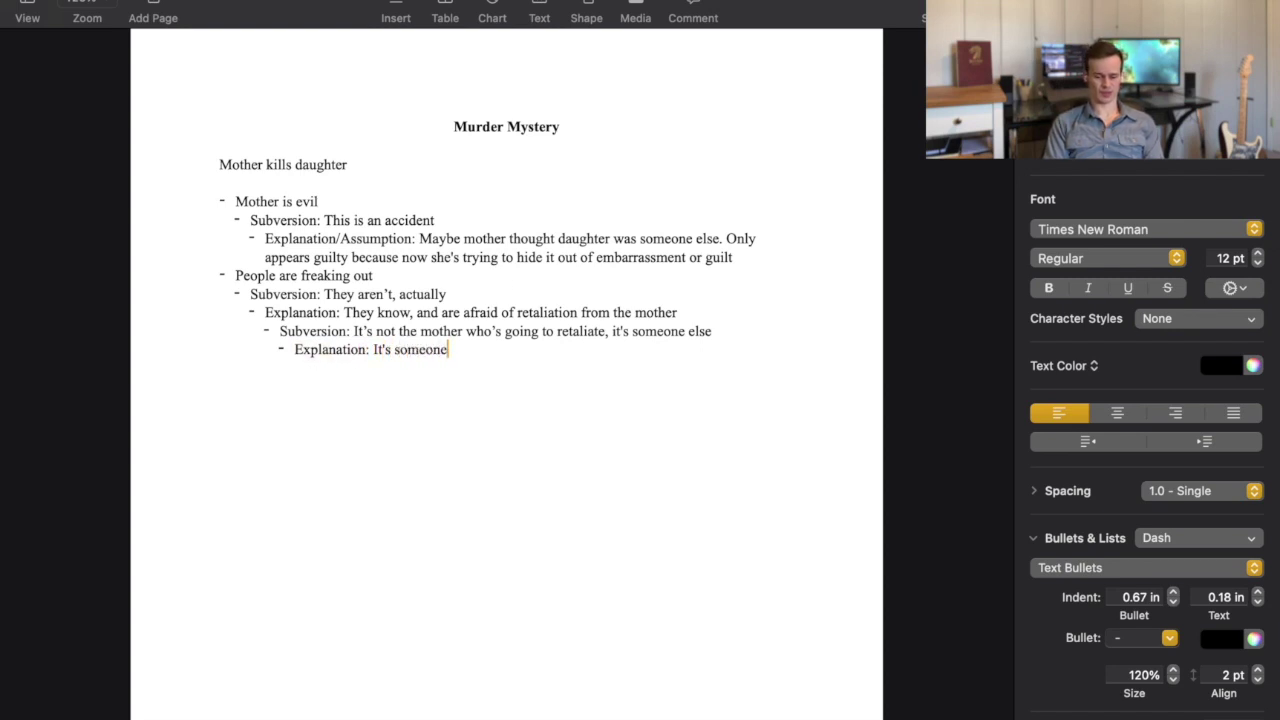
pyautogui.write(" who's trying to save ")
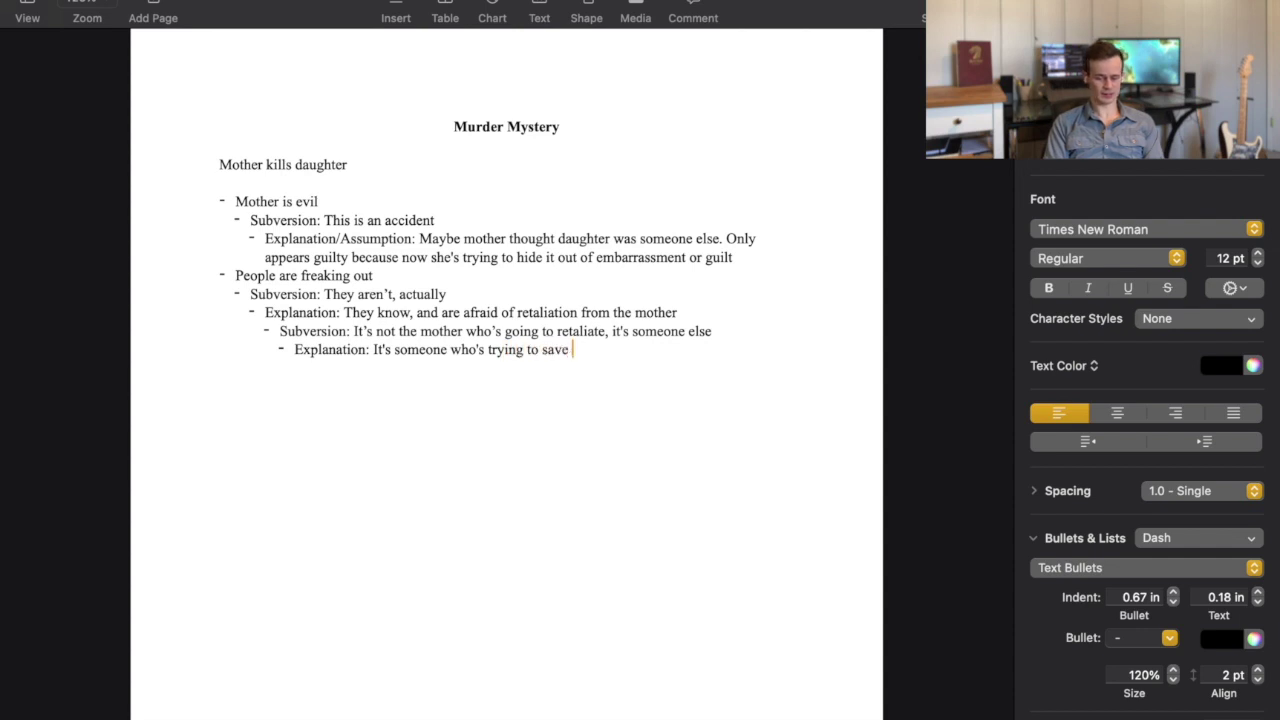
pyautogui.write('mother from blame')
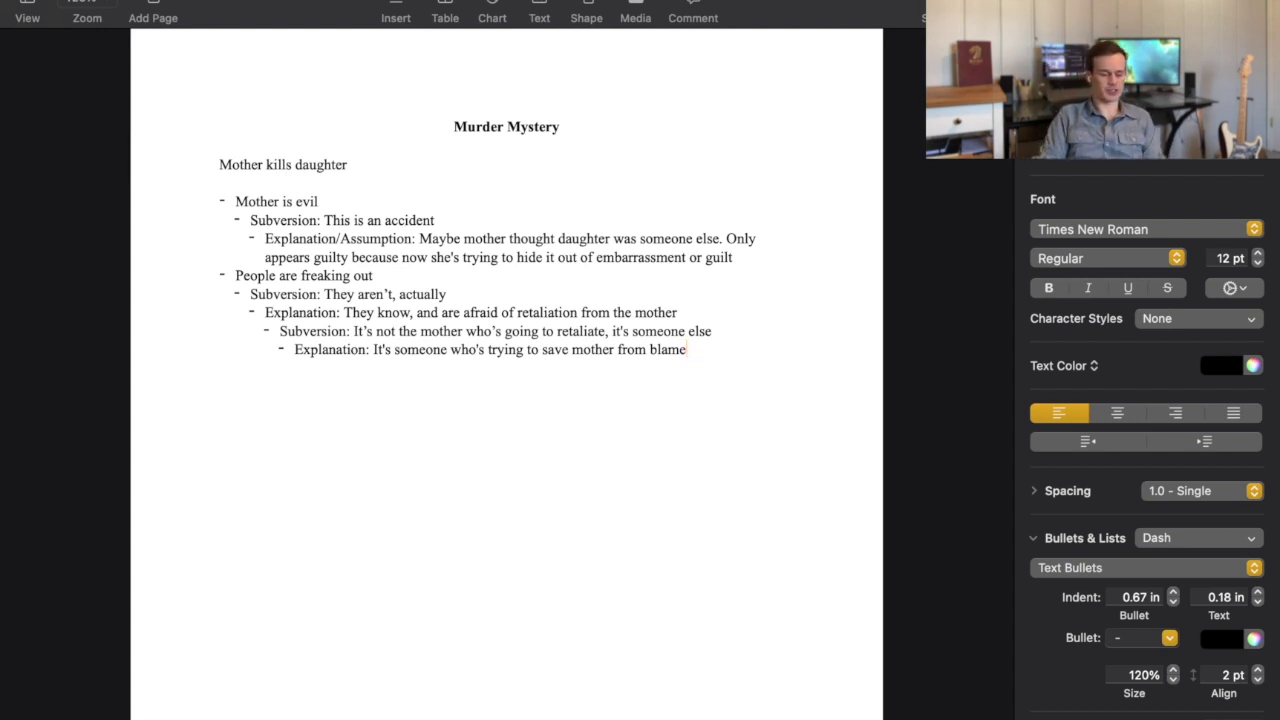
# Place the insertion point at the end of the "Explanation/Assumption" bullet, after "embarrassment or guilt".
pyautogui.click(744, 258)
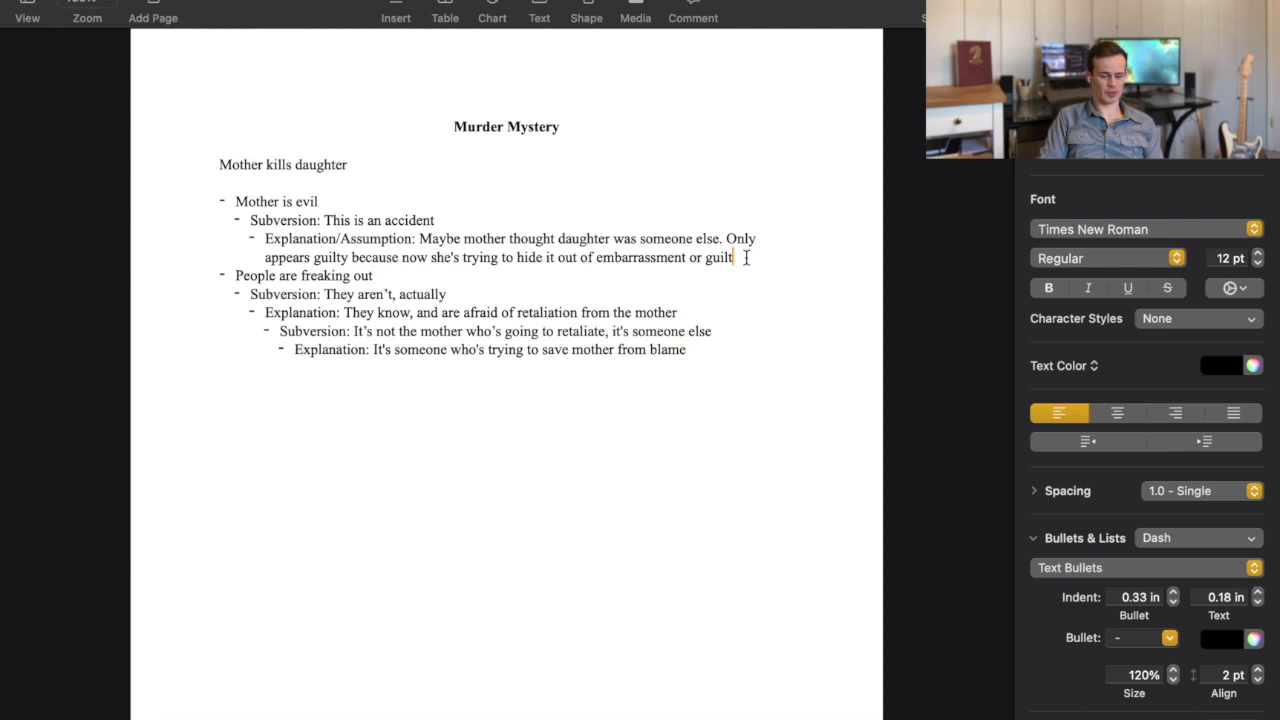